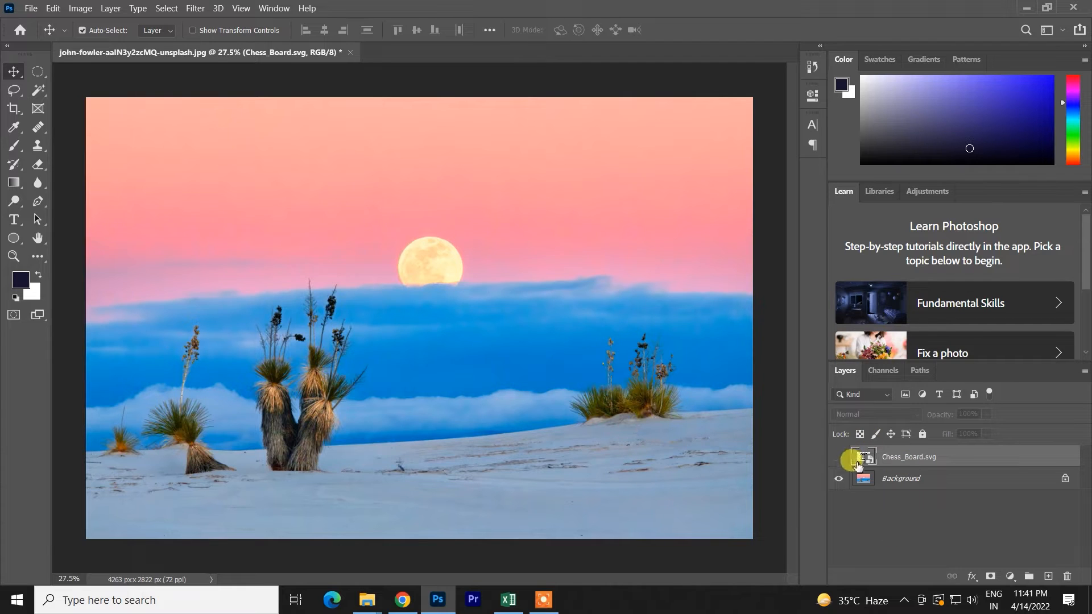
- Unlock the Background layer and undo the unlocking
{"action": "left_click", "coordinate": [892, 478]}
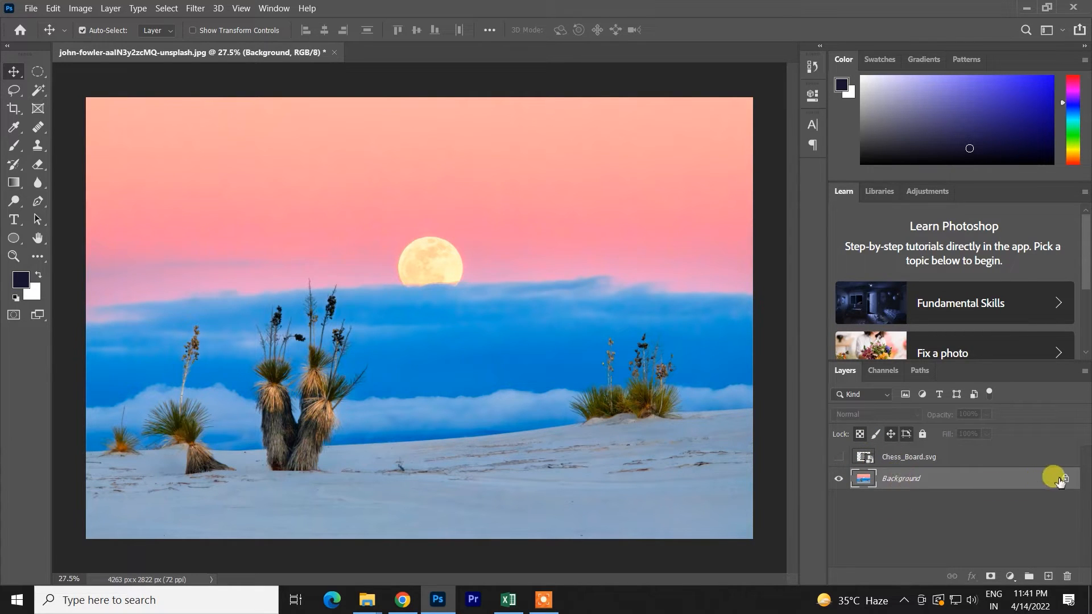
{"action": "left_click", "coordinate": [1063, 479]}
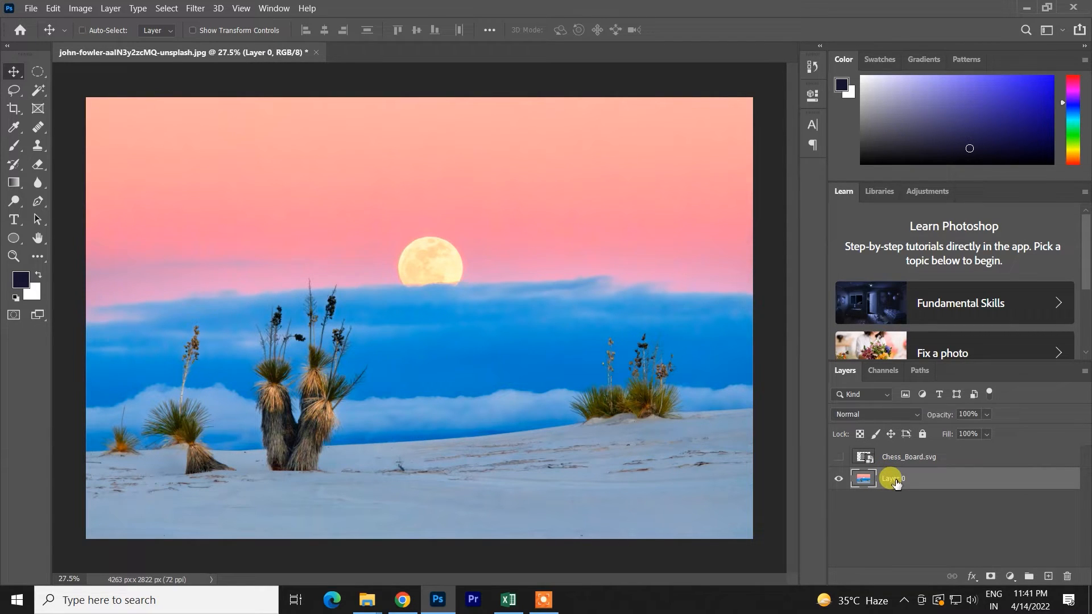
{"action": "key", "text": "ctrl+z"}
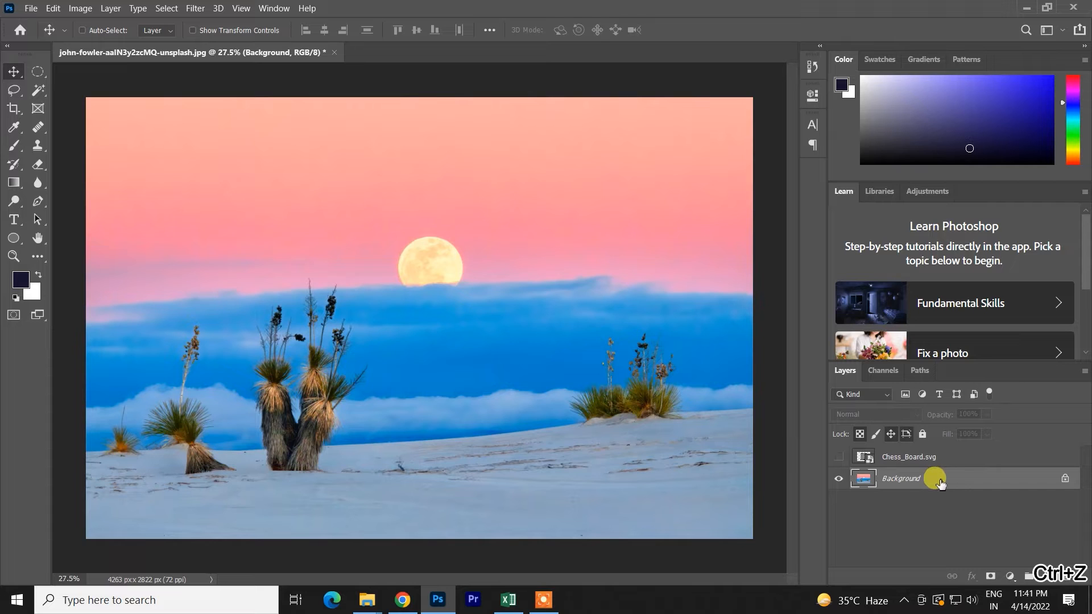
- Duplicate the Background layer, scale the copy down to about 43% and move it up over the middle of the photo
{"action": "key", "text": "ctrl+j"}
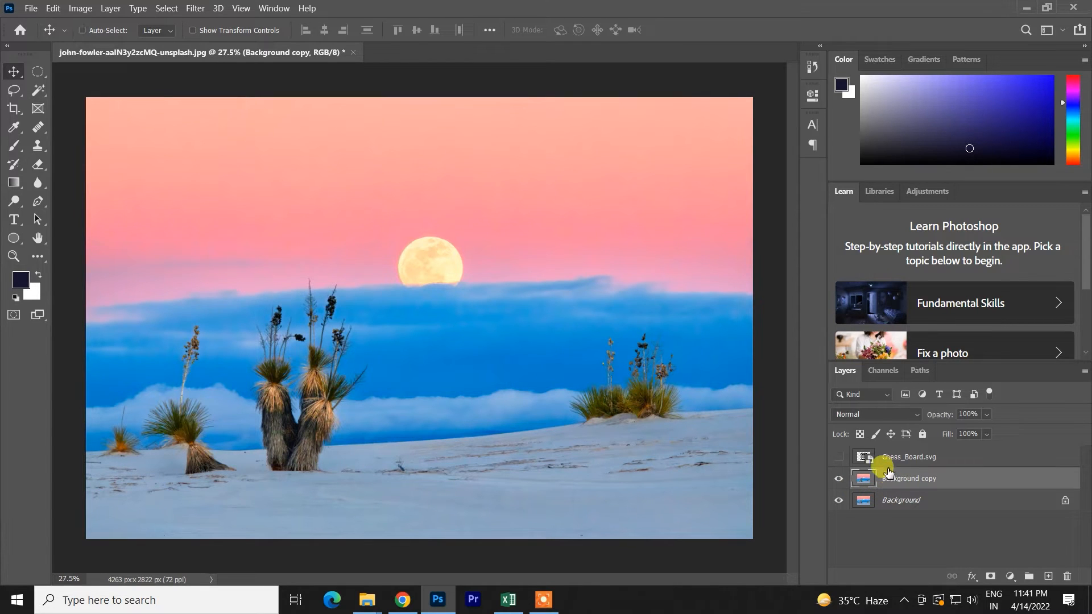
{"action": "key", "text": "ctrl+t"}
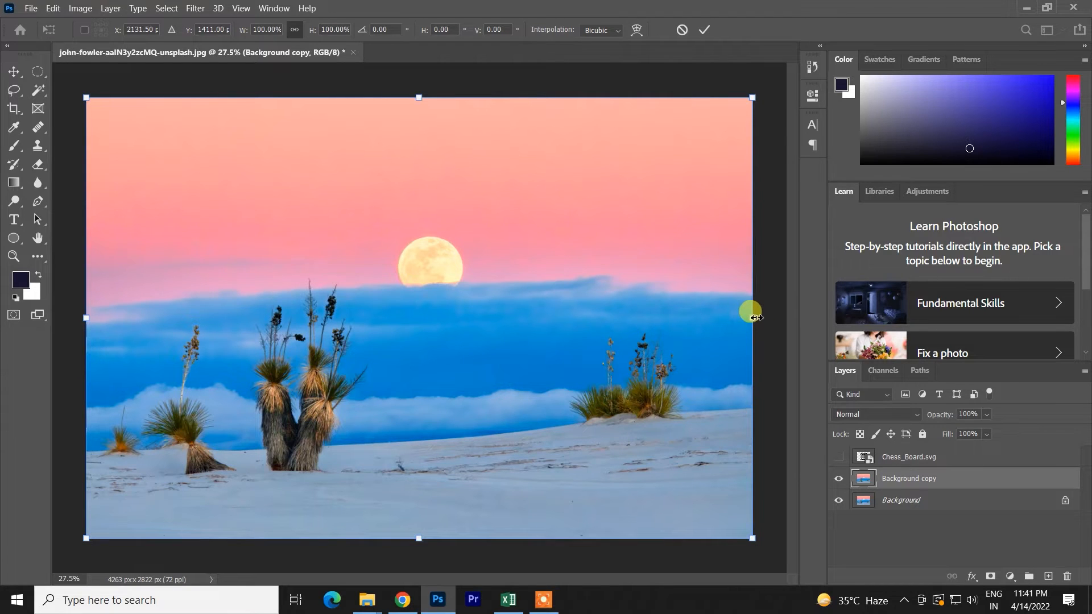
{"action": "left_click_drag", "start_coordinate": [752, 317], "coordinate": [563, 320]}
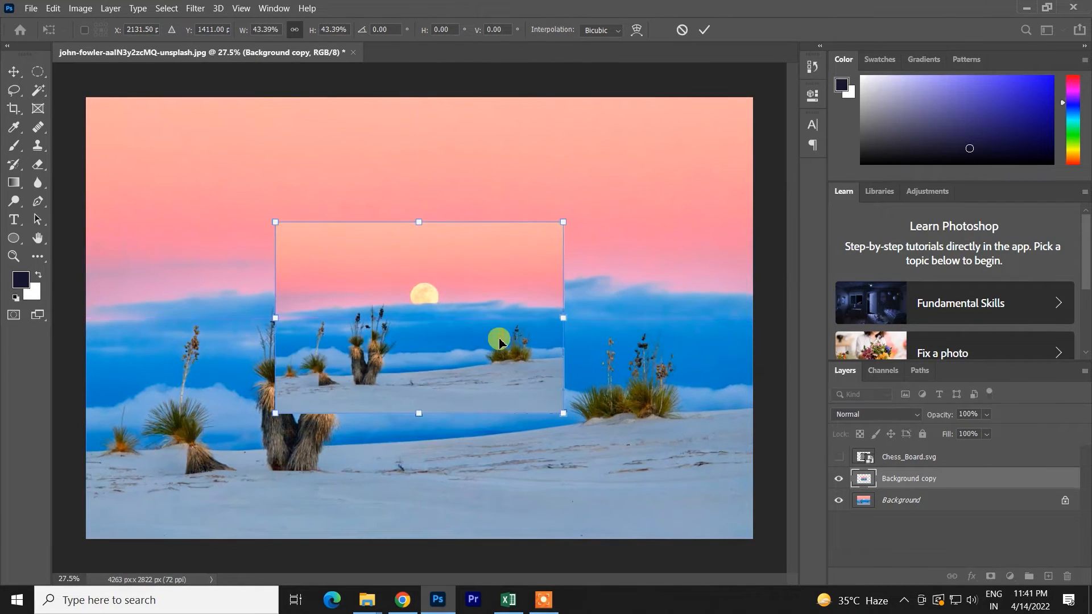
{"action": "left_click_drag", "start_coordinate": [496, 341], "coordinate": [507, 272]}
{"action": "left_click", "coordinate": [702, 32]}
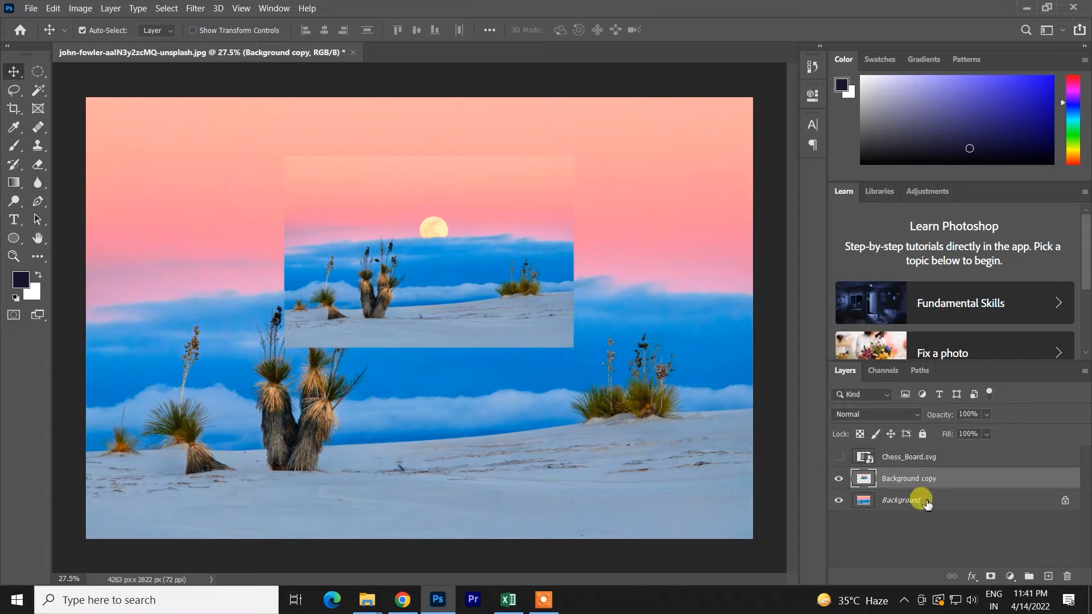
- Preview the blend modes, including Linear Burn, on the Background copy layer over the Background
{"action": "left_click", "coordinate": [927, 502]}
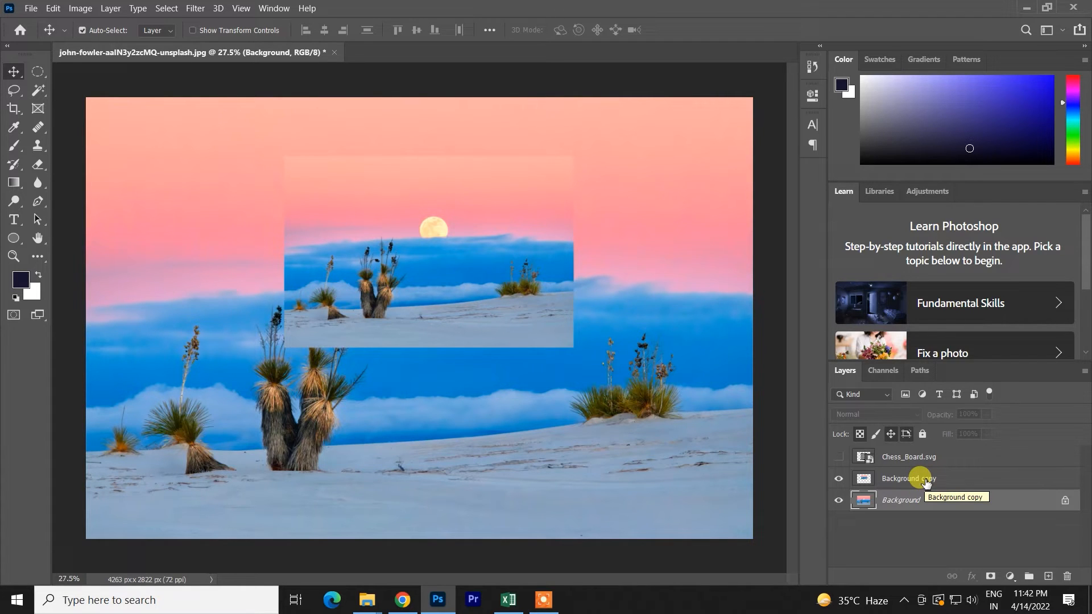
{"action": "left_click", "coordinate": [925, 484]}
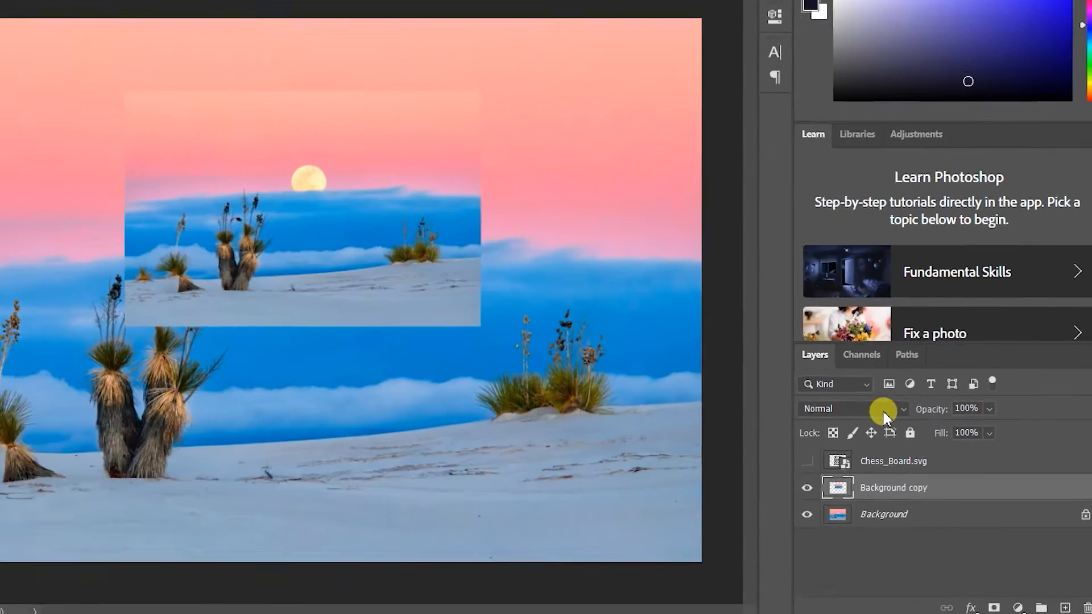
{"action": "left_click", "coordinate": [773, 388]}
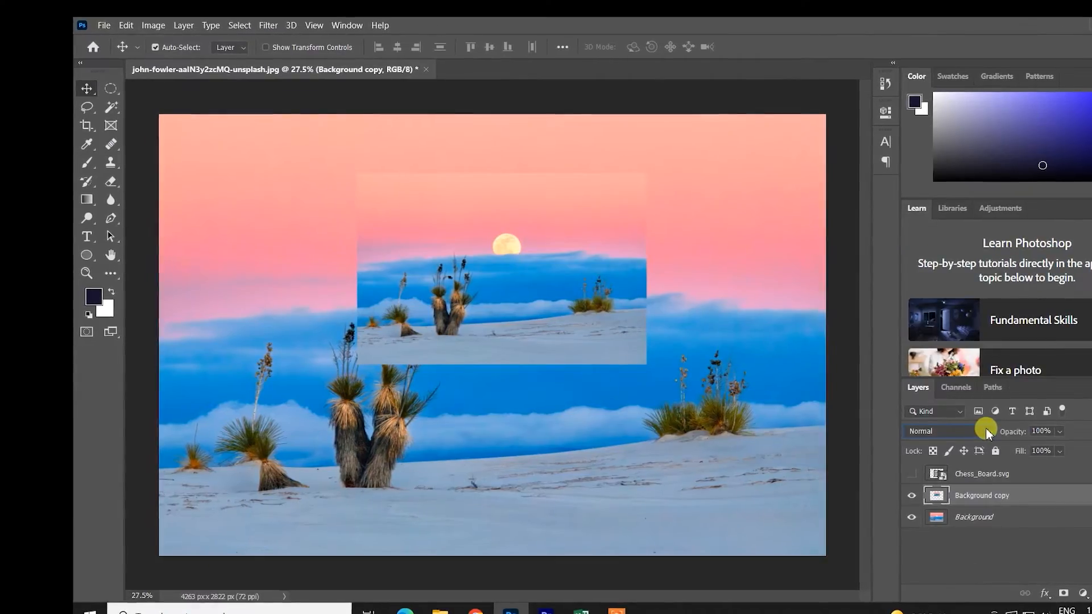
{"action": "left_click", "coordinate": [916, 415]}
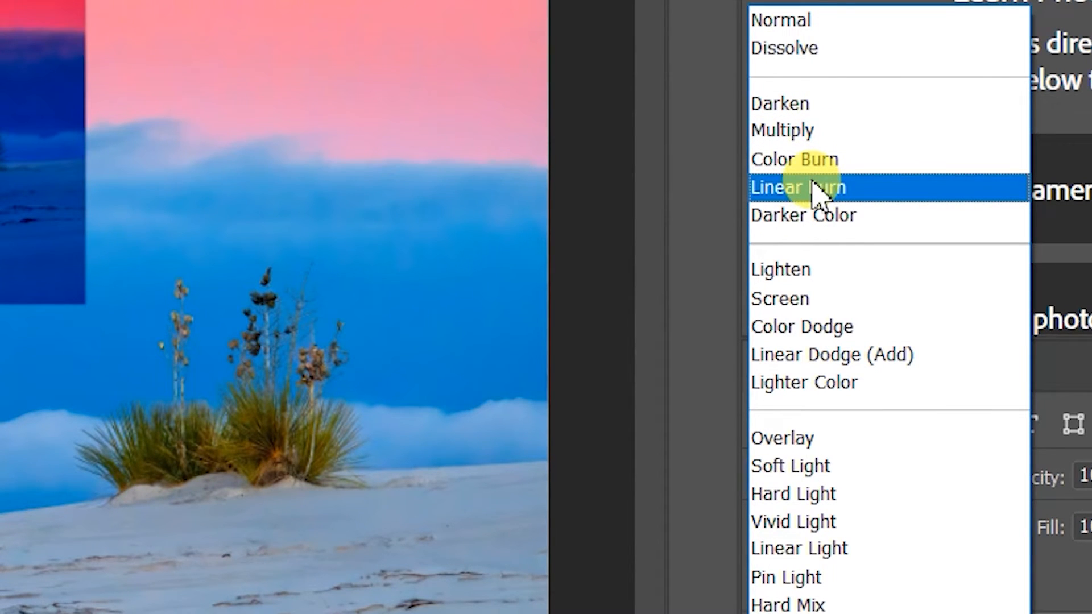
{"action": "left_click", "coordinate": [590, 383]}
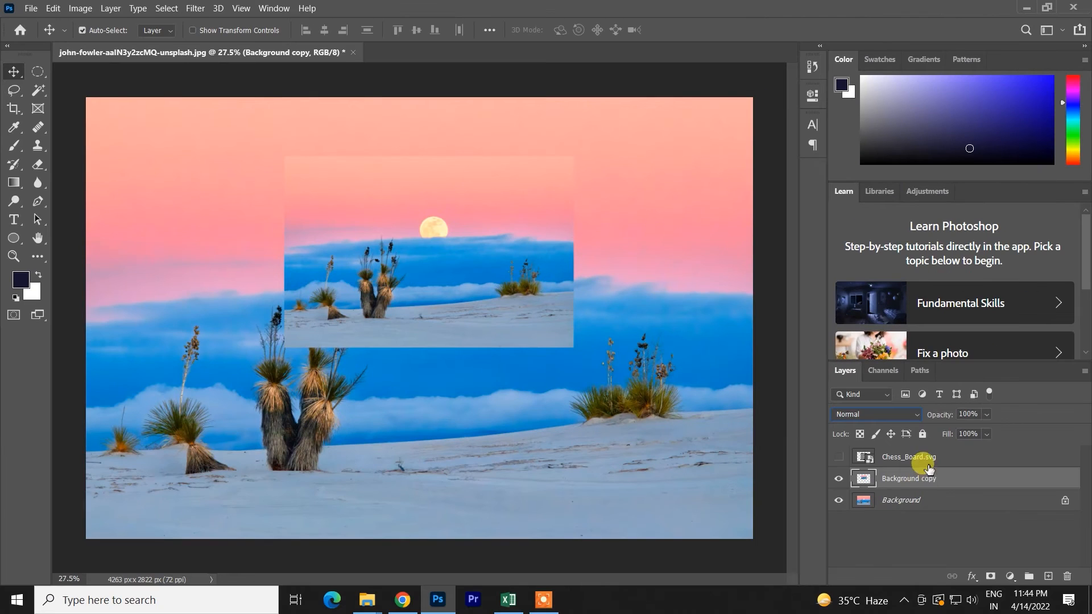
- Delete the Background copy layer
{"action": "left_click", "coordinate": [928, 463]}
{"action": "left_click", "coordinate": [928, 481]}
{"action": "key", "text": "Delete"}
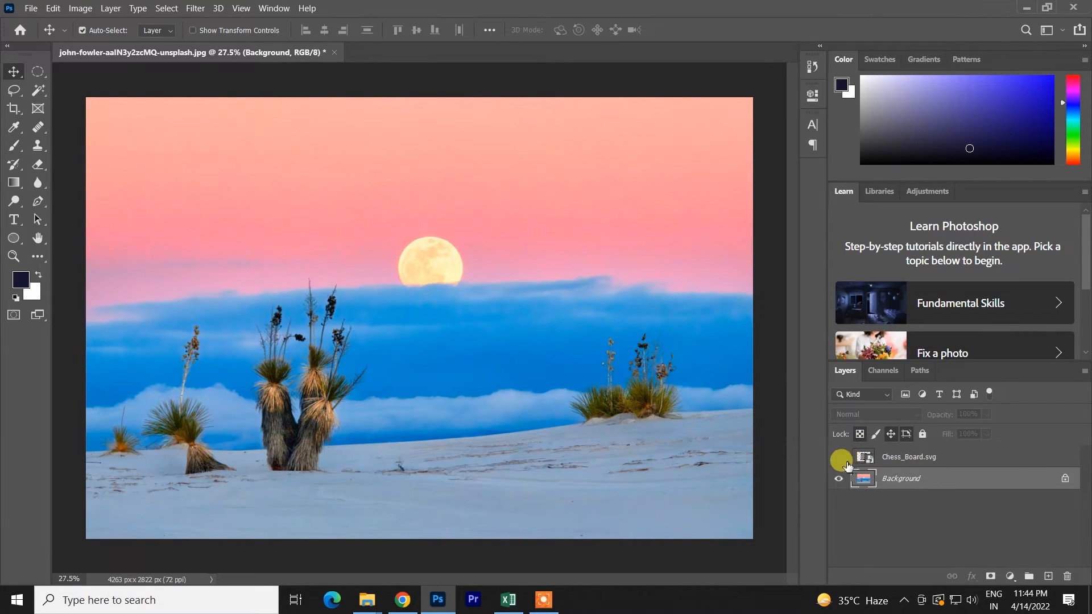
- Show the Chess_Board.svg layer, scale it to about half size and place it in the photo's upper-left sky
{"action": "left_click", "coordinate": [838, 457]}
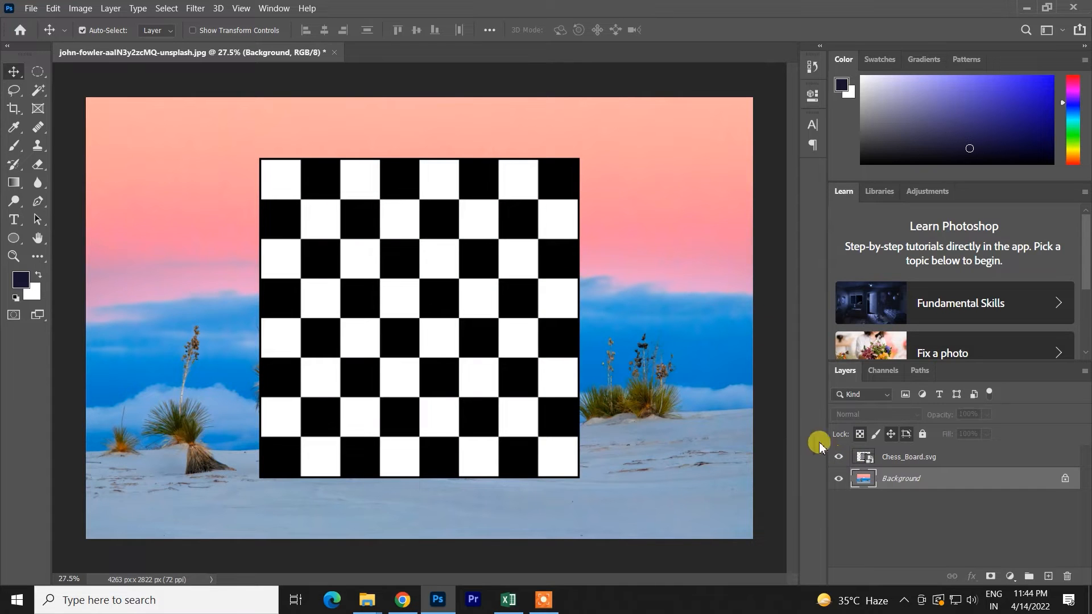
{"action": "mouse_move", "coordinate": [371, 266]}
{"action": "left_mouse_down"}
{"action": "mouse_move", "coordinate": [390, 257]}
{"action": "mouse_move", "coordinate": [365, 254]}
{"action": "left_mouse_up"}
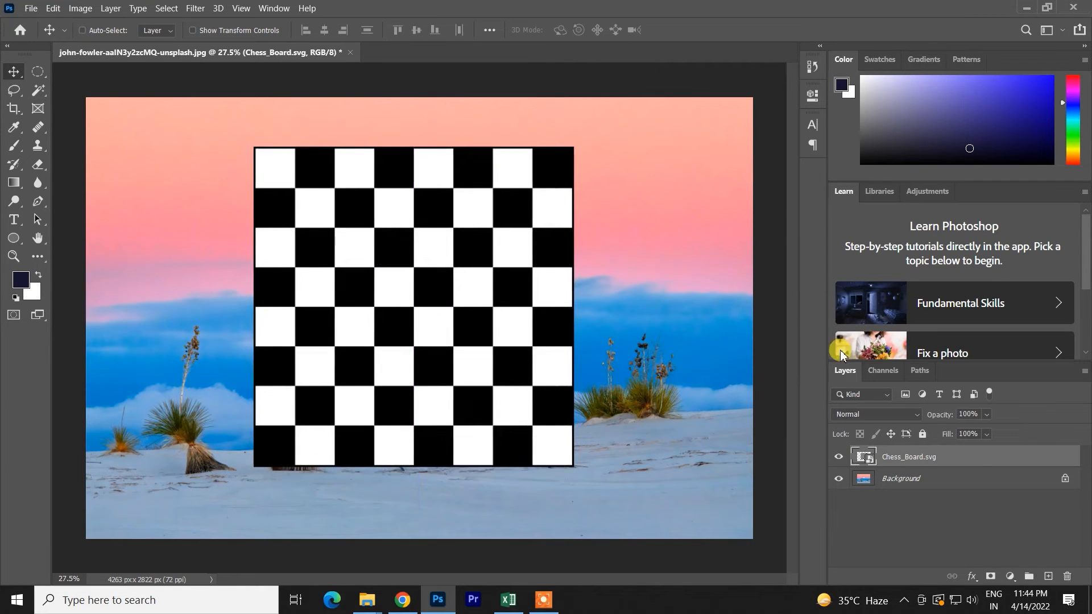
{"action": "key", "text": "ctrl+t"}
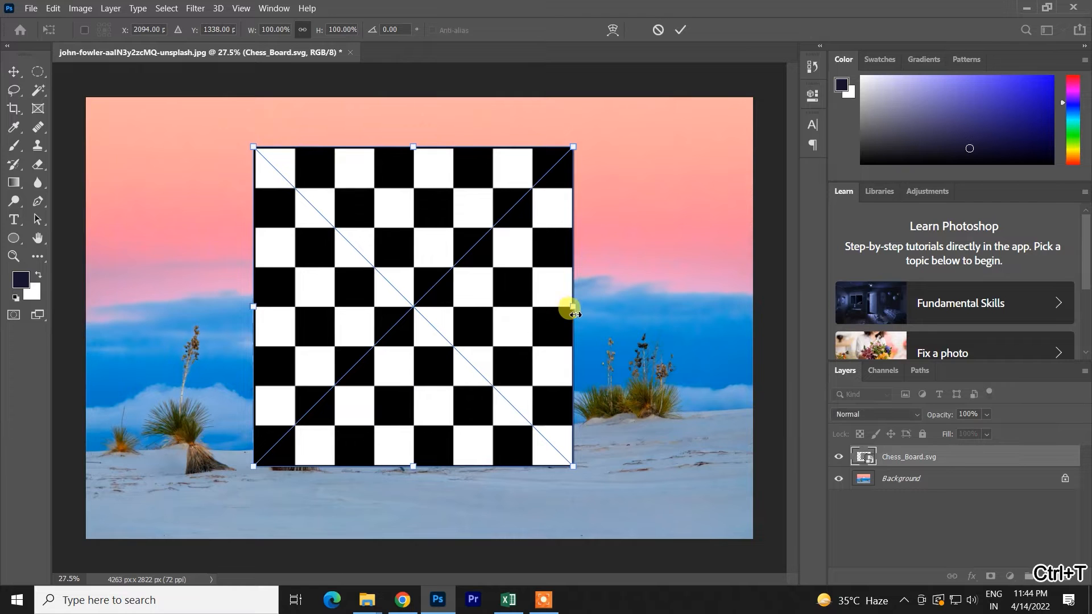
{"action": "left_click_drag", "start_coordinate": [575, 309], "coordinate": [495, 327]}
{"action": "left_click_drag", "start_coordinate": [444, 312], "coordinate": [190, 228]}
{"action": "left_click", "coordinate": [680, 29]}
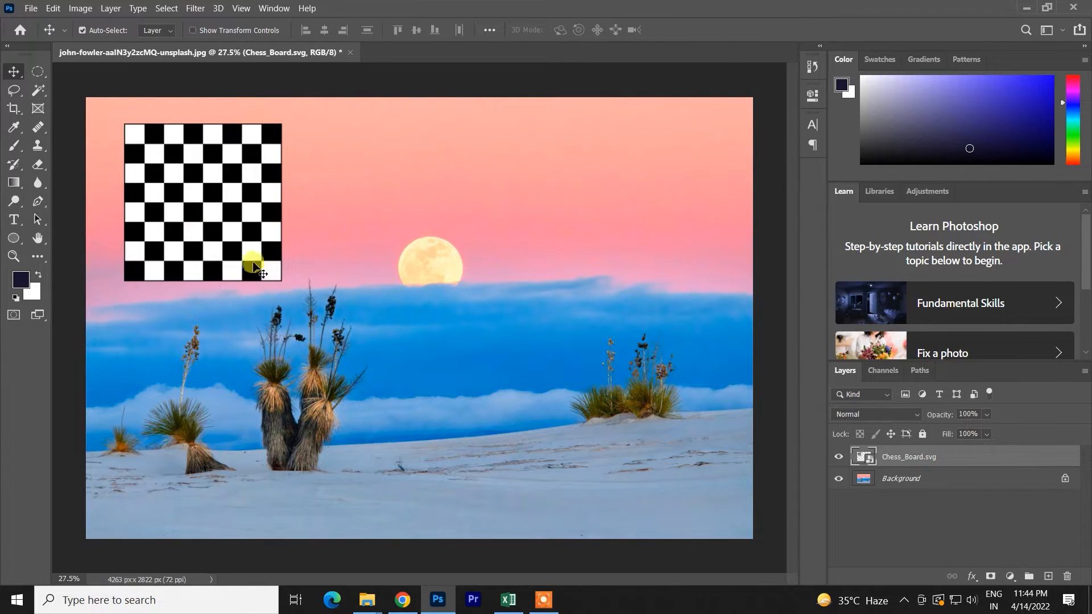
{"action": "left_click_drag", "start_coordinate": [254, 265], "coordinate": [248, 265]}
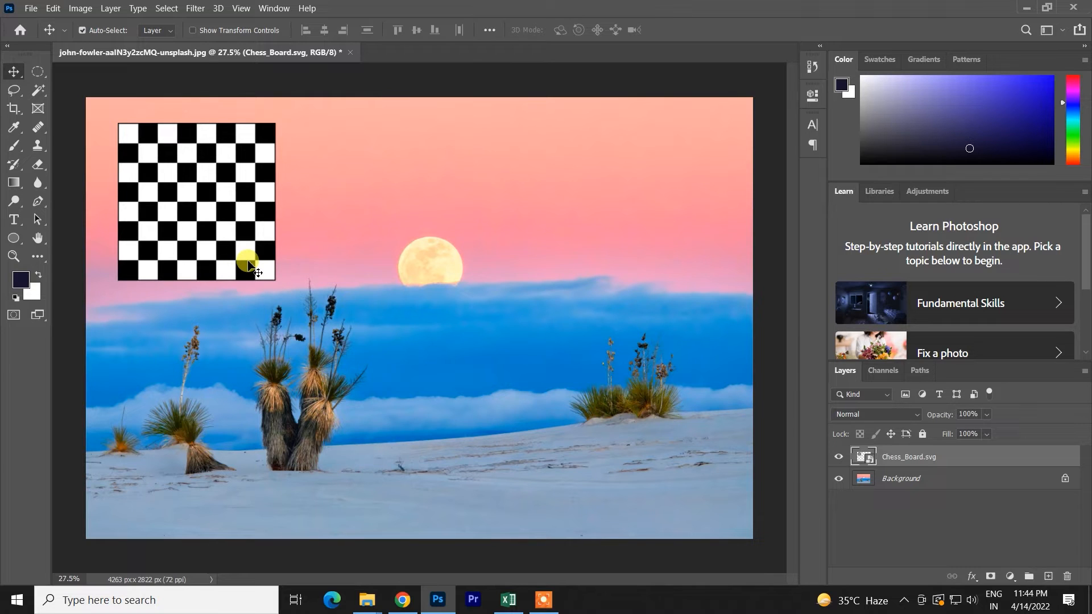
- Preview the Darken, Lighten and Multiply blend modes on the Chess_Board.svg layer
{"action": "left_click", "coordinate": [853, 413]}
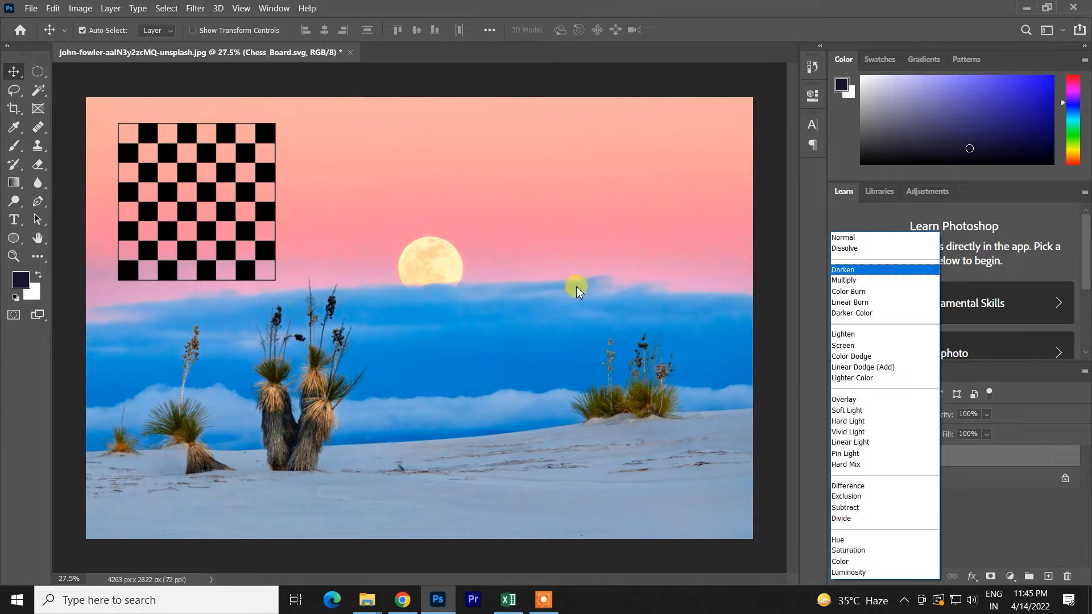
{"action": "left_click", "coordinate": [720, 301]}
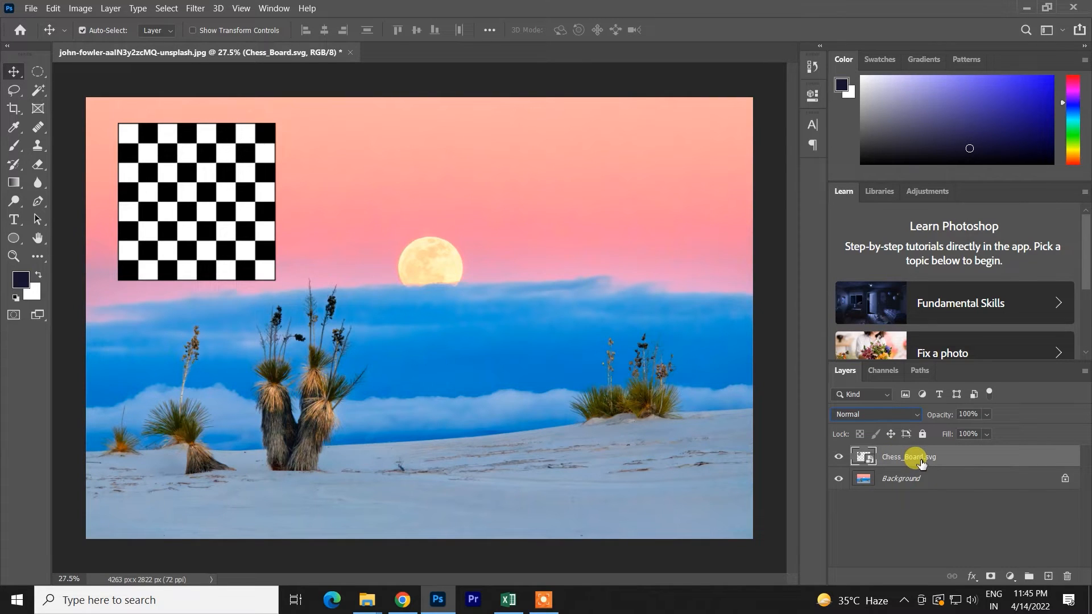
{"action": "left_click", "coordinate": [855, 414]}
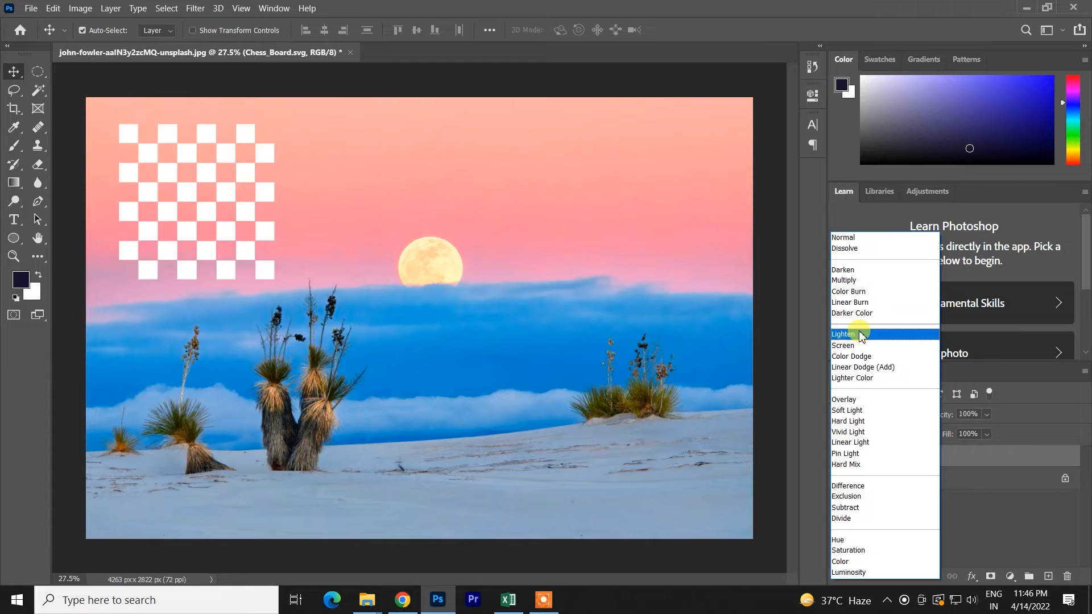
{"action": "left_click", "coordinate": [819, 307]}
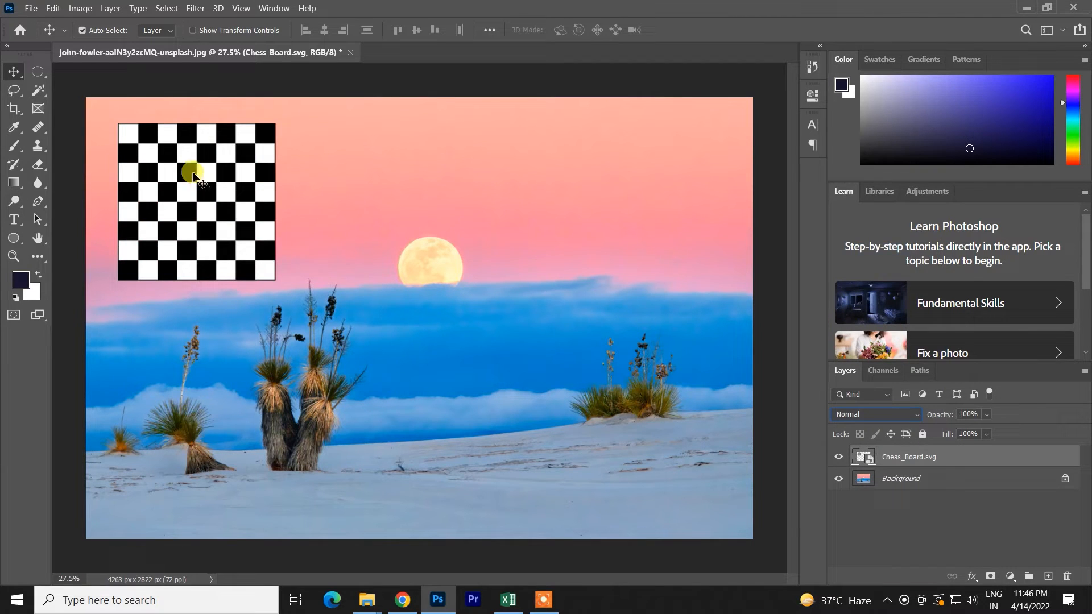
{"action": "left_click", "coordinate": [917, 414]}
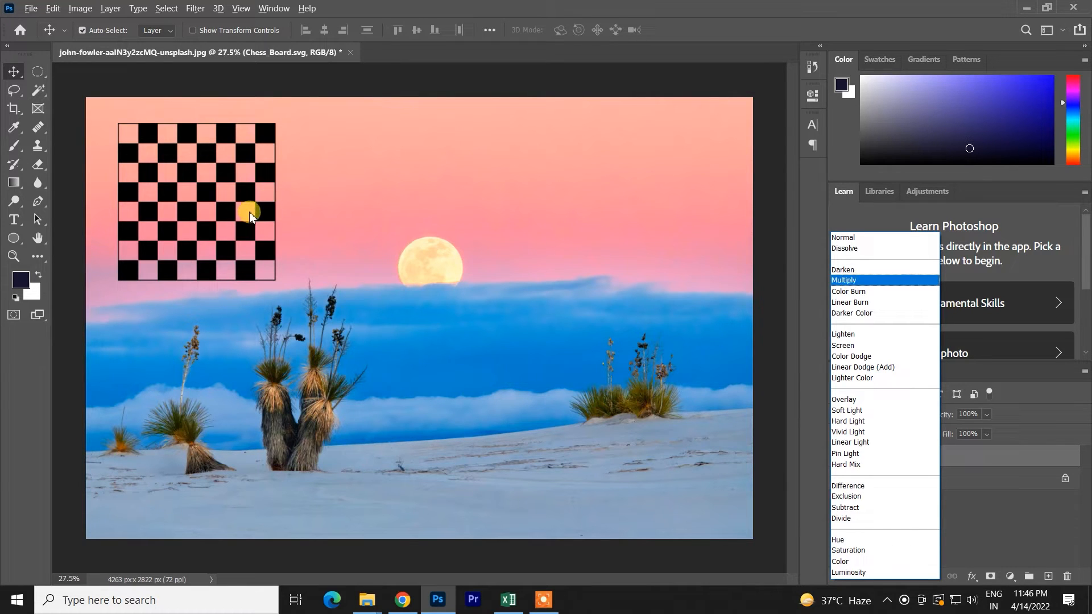
{"action": "left_click", "coordinate": [299, 248]}
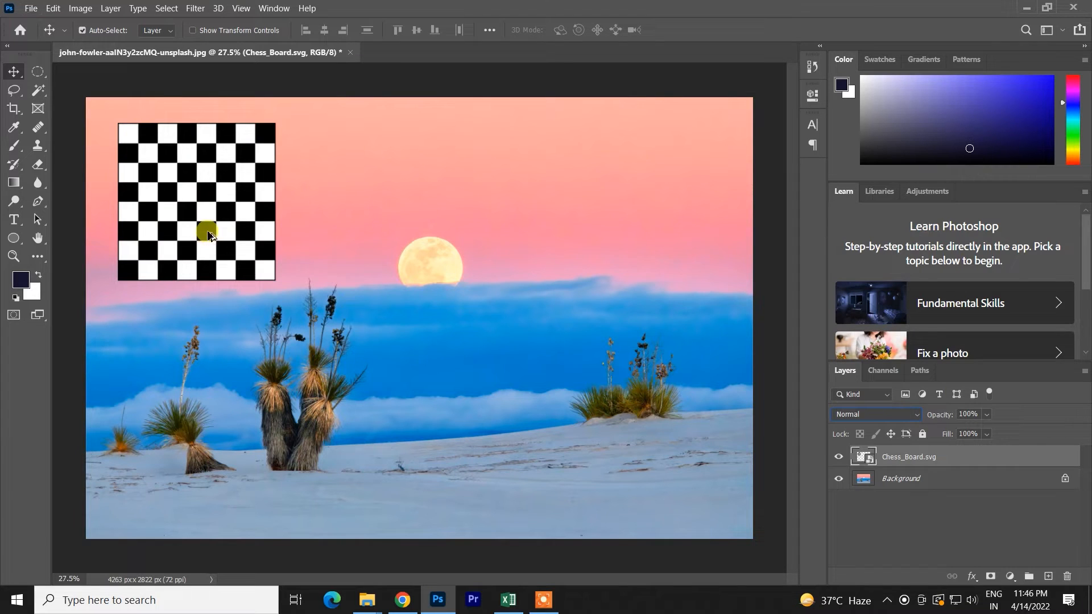
- Apply the Multiply blend mode to the Chess_Board.svg layer and preview Lighten for comparison
{"action": "key", "text": "ctrl+plus"}
{"action": "key", "text": "ctrl+plus"}
{"action": "key", "text": "ctrl+plus"}
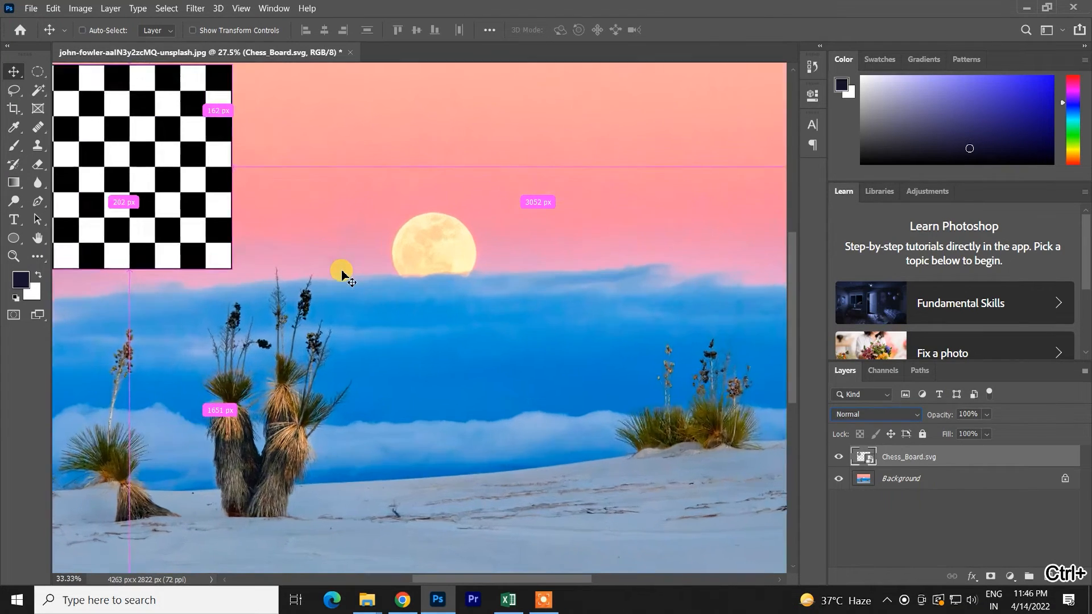
{"action": "key", "text": "space"}
{"action": "left_click_drag", "start_coordinate": [343, 268], "coordinate": [723, 519]}
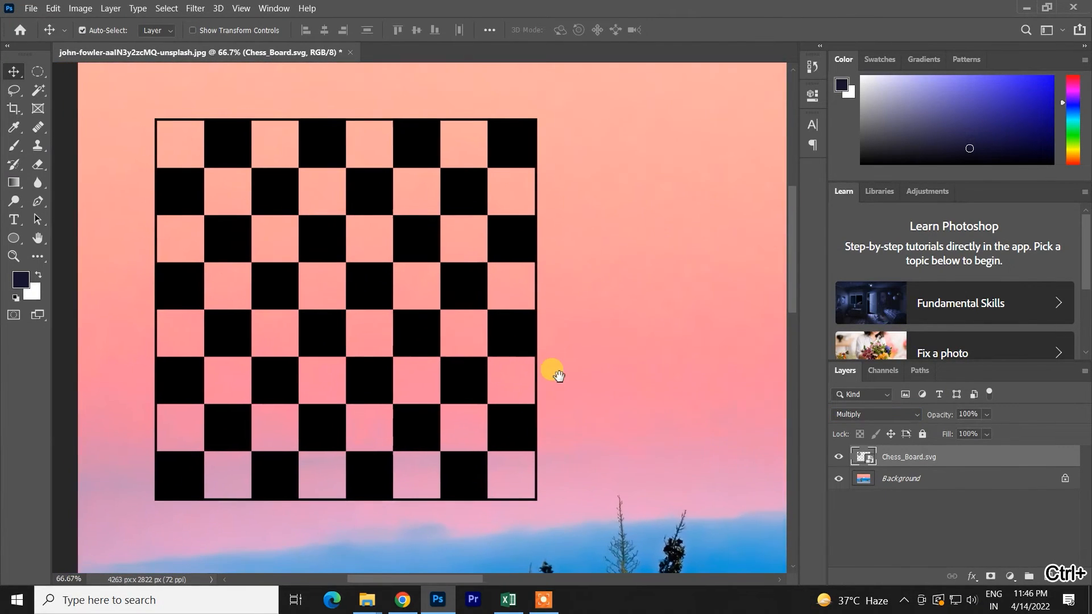
{"action": "left_click", "coordinate": [893, 414]}
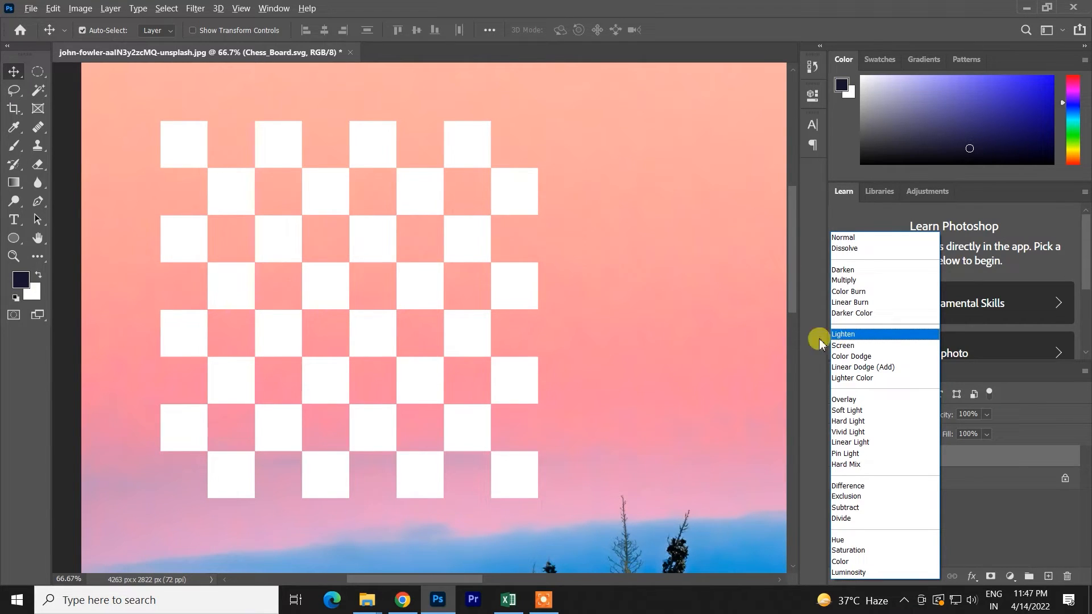
- Switch to Chrome and search Google Images for "light png"
{"action": "left_click", "coordinate": [401, 599]}
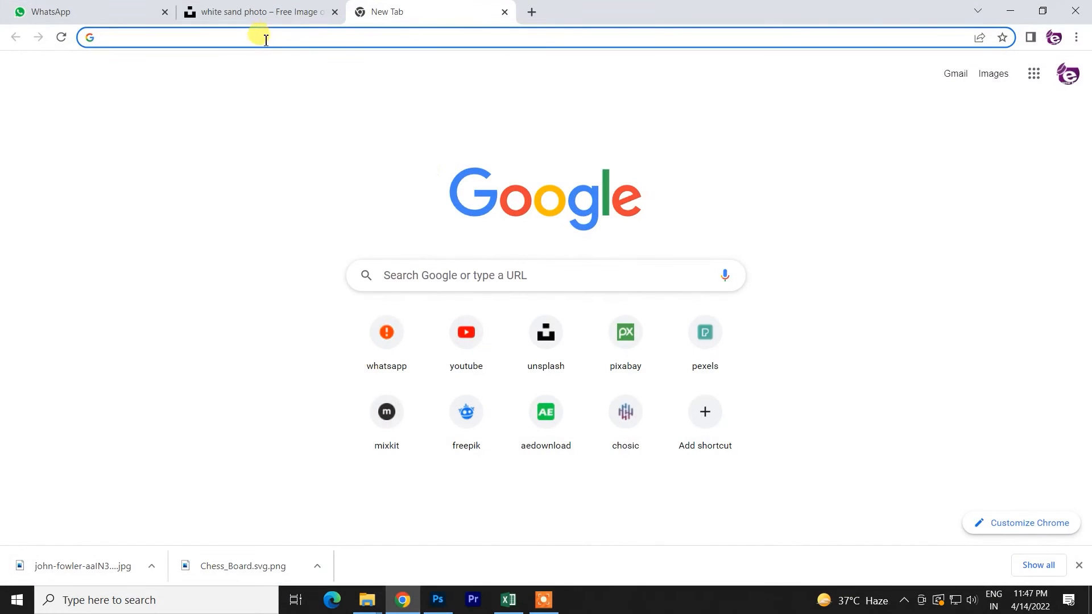
{"action": "left_click", "coordinate": [460, 271]}
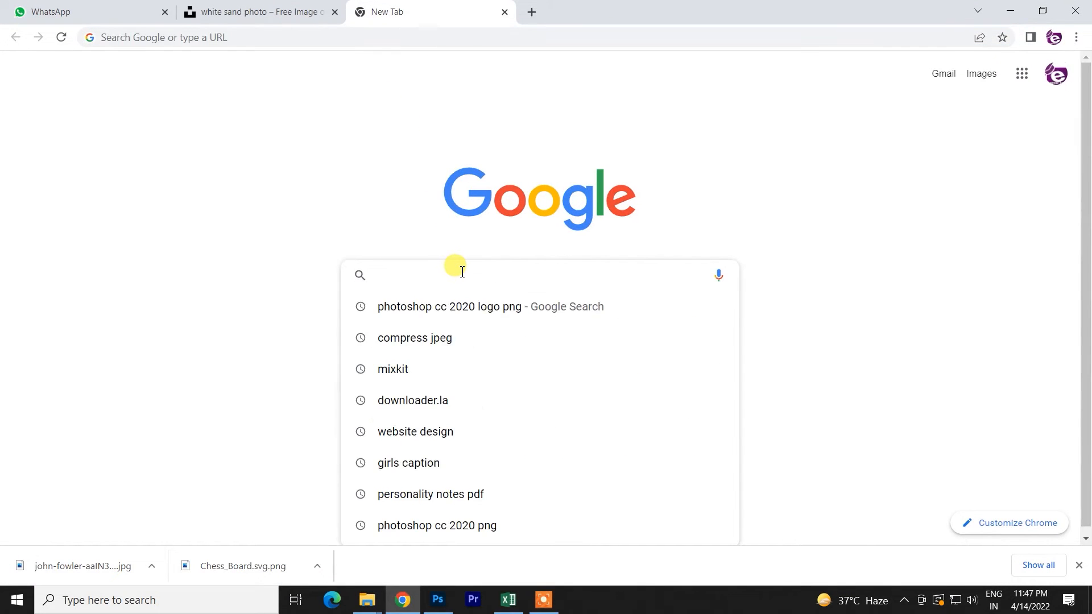
{"action": "type", "text": "light png"}
{"action": "key", "text": "Return"}
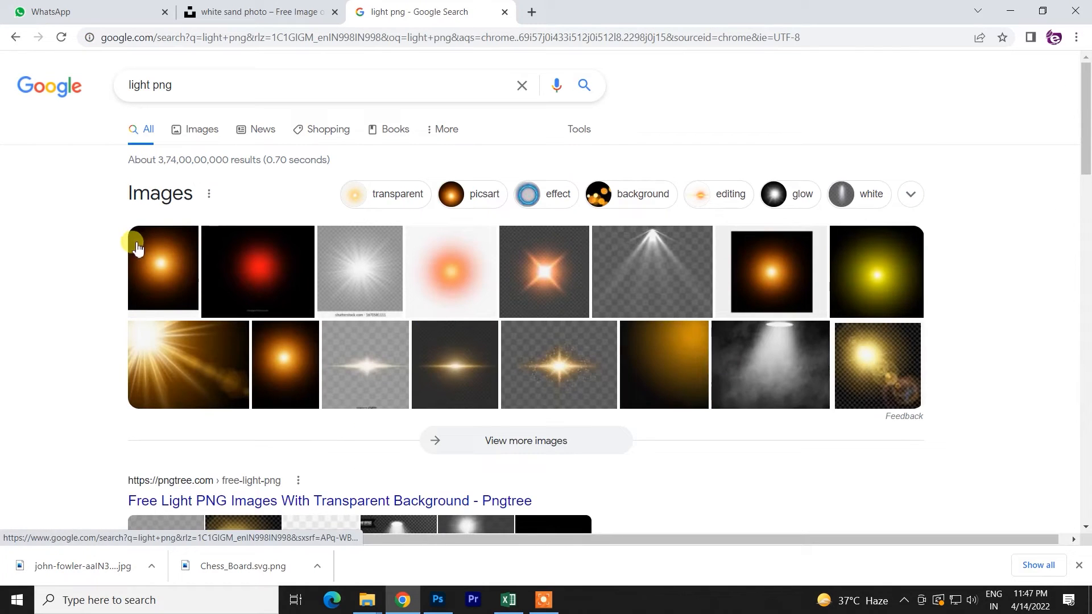
{"action": "left_click", "coordinate": [202, 130]}
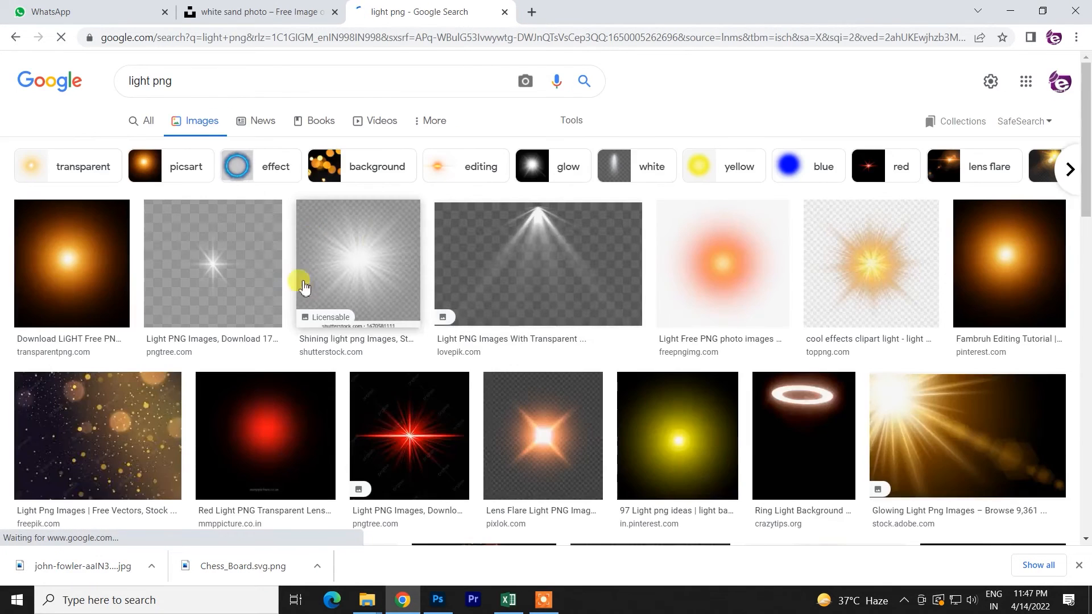
- Copy the orange light image on black from transparentpng.com and paste it into the Photoshop document above the chessboard layer
{"action": "left_click", "coordinate": [54, 261]}
{"action": "right_click", "coordinate": [862, 241]}
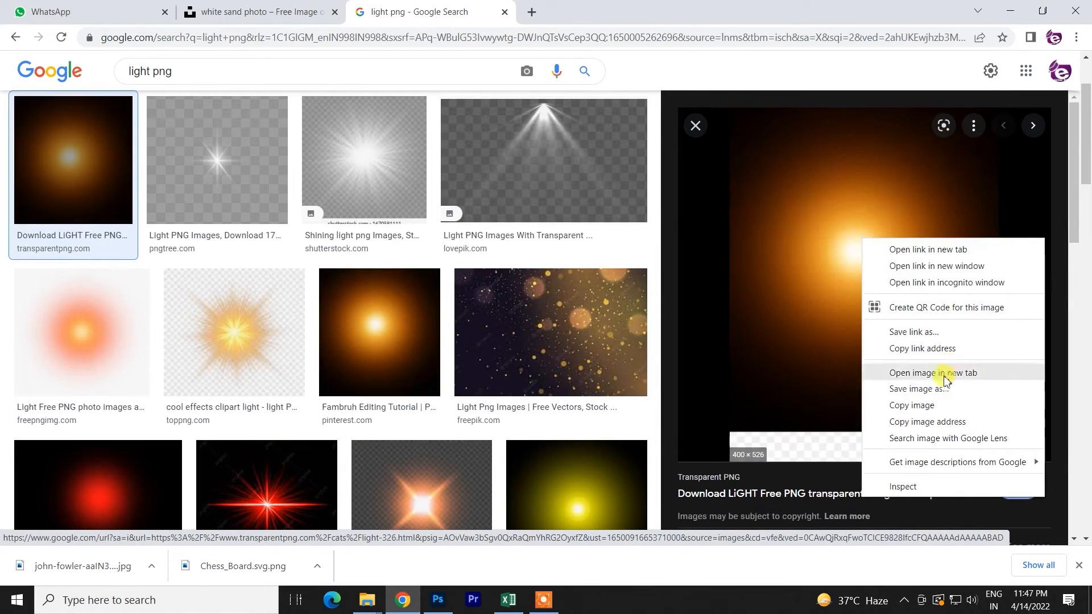
{"action": "left_click", "coordinate": [917, 406]}
{"action": "left_click", "coordinate": [438, 600]}
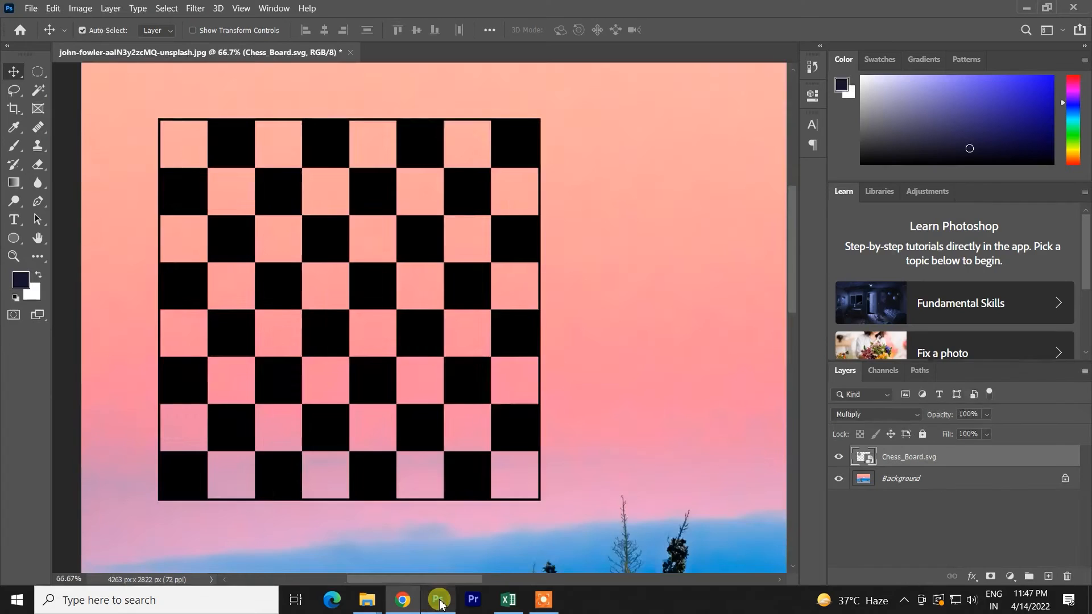
{"action": "scroll", "coordinate": [458, 382], "scroll_direction": "down", "scroll_amount": 3}
{"action": "key", "text": "ctrl+v"}
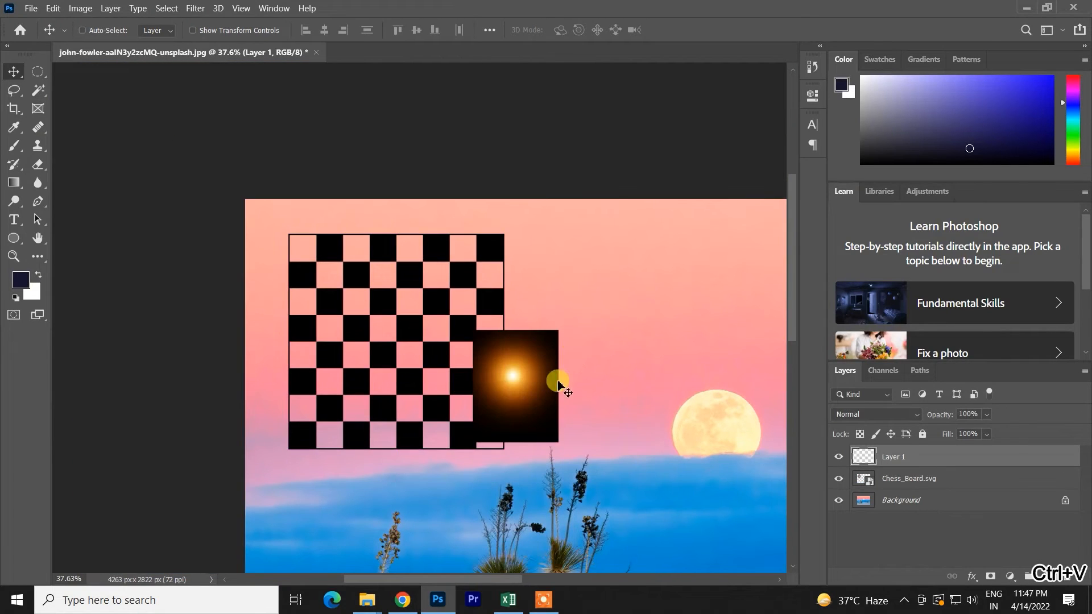
- Move the pasted light image to the right of the chessboard, scale it up to about 177% and select the chessboard layer
{"action": "scroll", "coordinate": [557, 383], "scroll_direction": "up", "scroll_amount": 2}
{"action": "left_click_drag", "start_coordinate": [533, 402], "coordinate": [653, 329]}
{"action": "key", "text": "ctrl+t"}
{"action": "left_click_drag", "start_coordinate": [545, 333], "coordinate": [633, 317]}
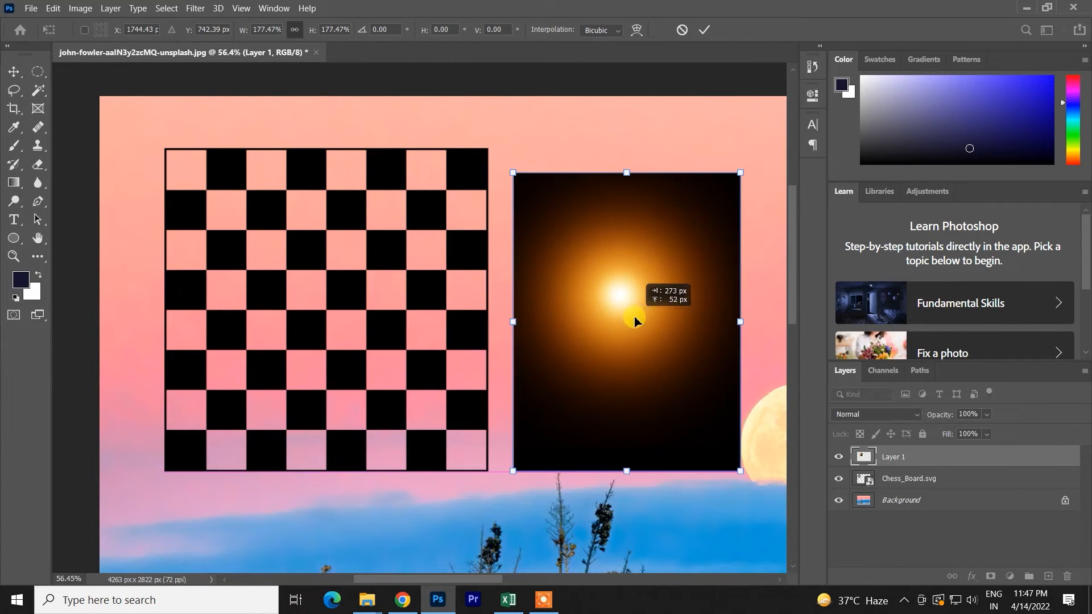
{"action": "left_click", "coordinate": [701, 34]}
{"action": "left_click", "coordinate": [350, 217]}
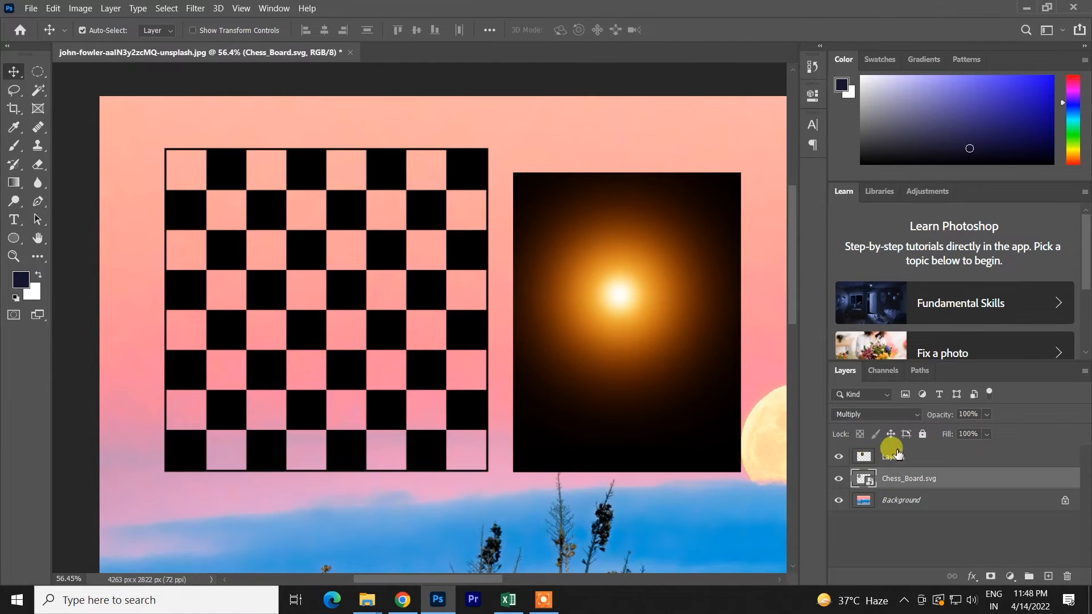
- Select the light image layer and move it slightly upward beside the chessboard
{"action": "left_click", "coordinate": [895, 414]}
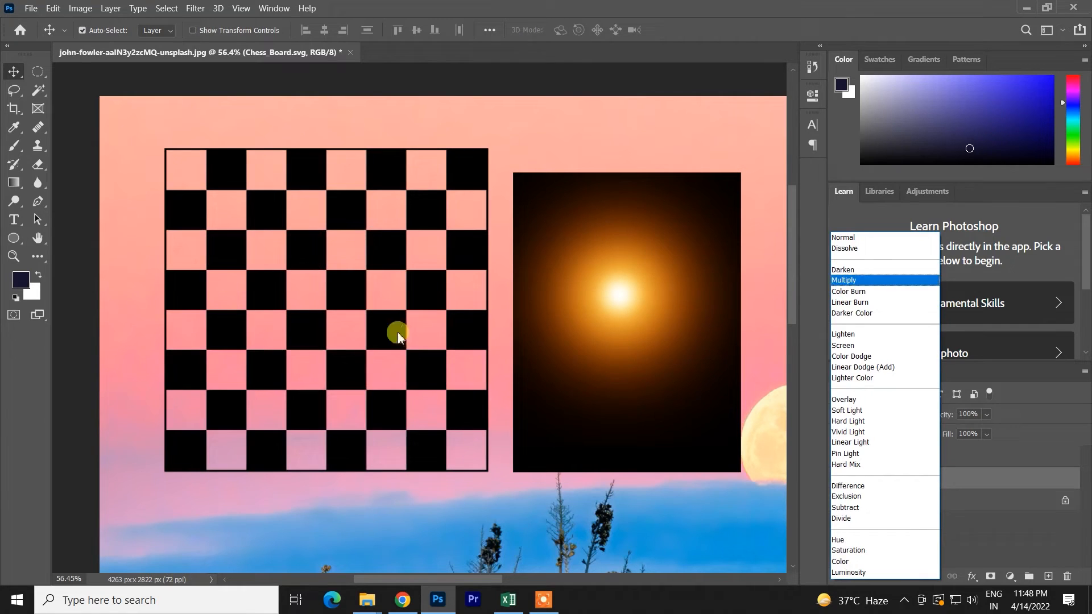
{"action": "left_click", "coordinate": [724, 534]}
{"action": "left_click", "coordinate": [674, 263]}
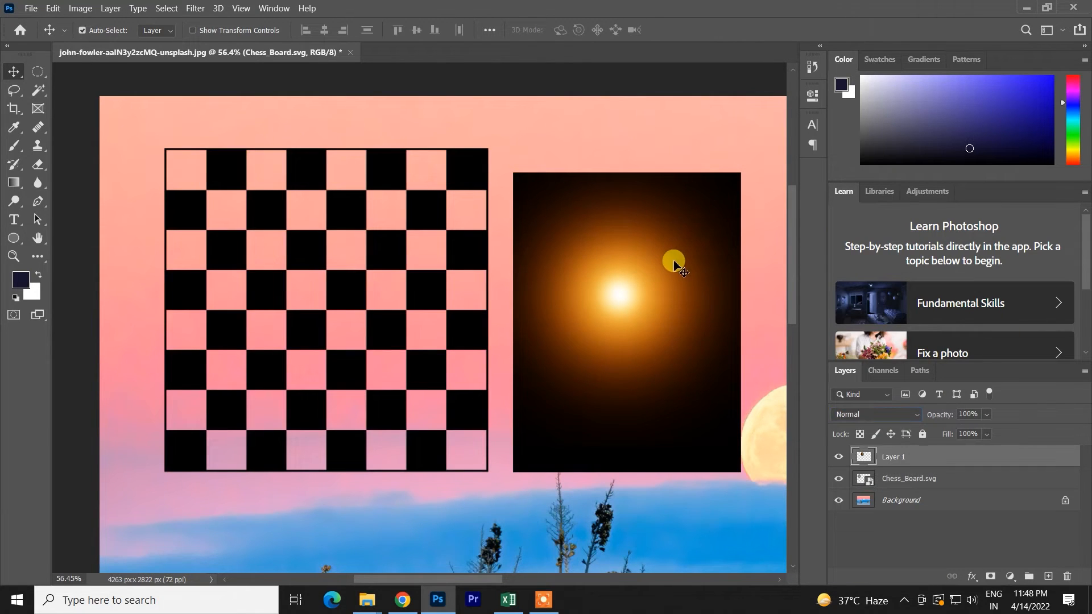
{"action": "left_click_drag", "start_coordinate": [673, 262], "coordinate": [674, 251]}
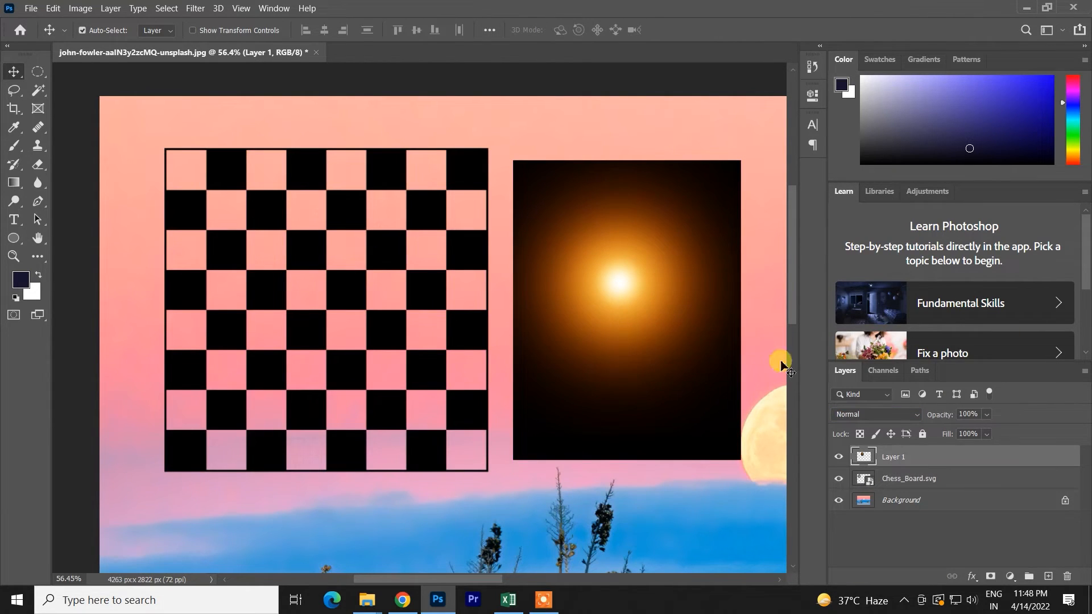
- Try the Lighten blend mode on the light image, undo it and preview Screen for comparison
{"action": "left_click", "coordinate": [853, 415]}
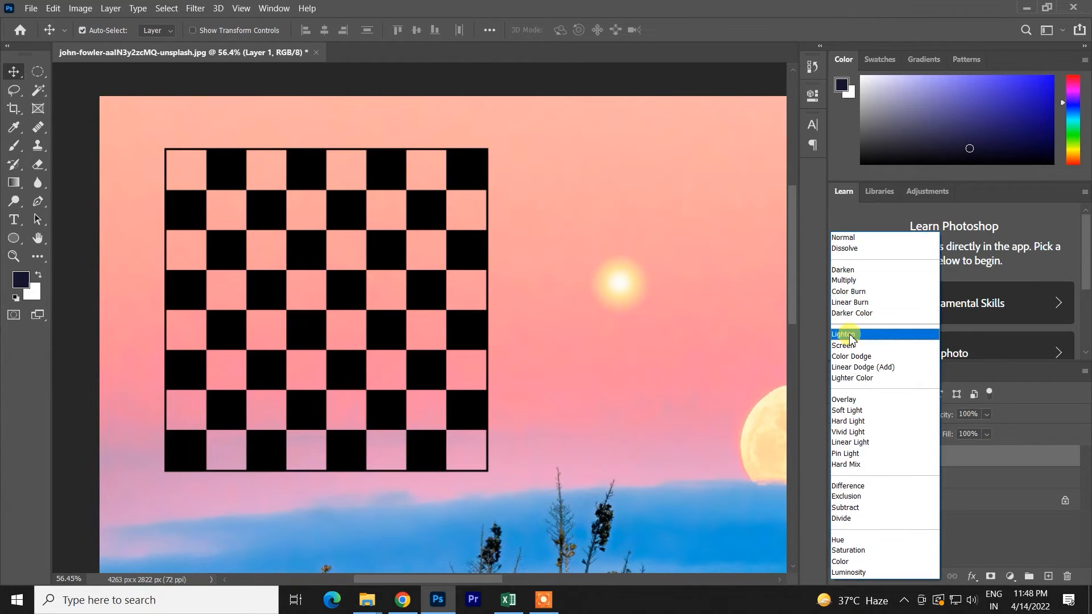
{"action": "left_click", "coordinate": [850, 336]}
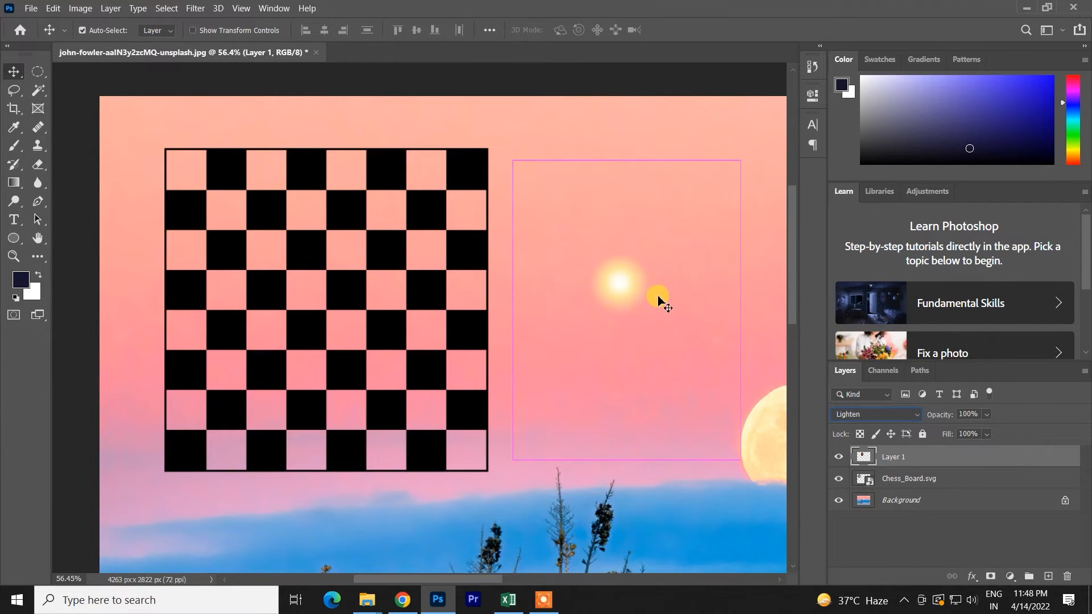
{"action": "key", "text": "ctrl+z"}
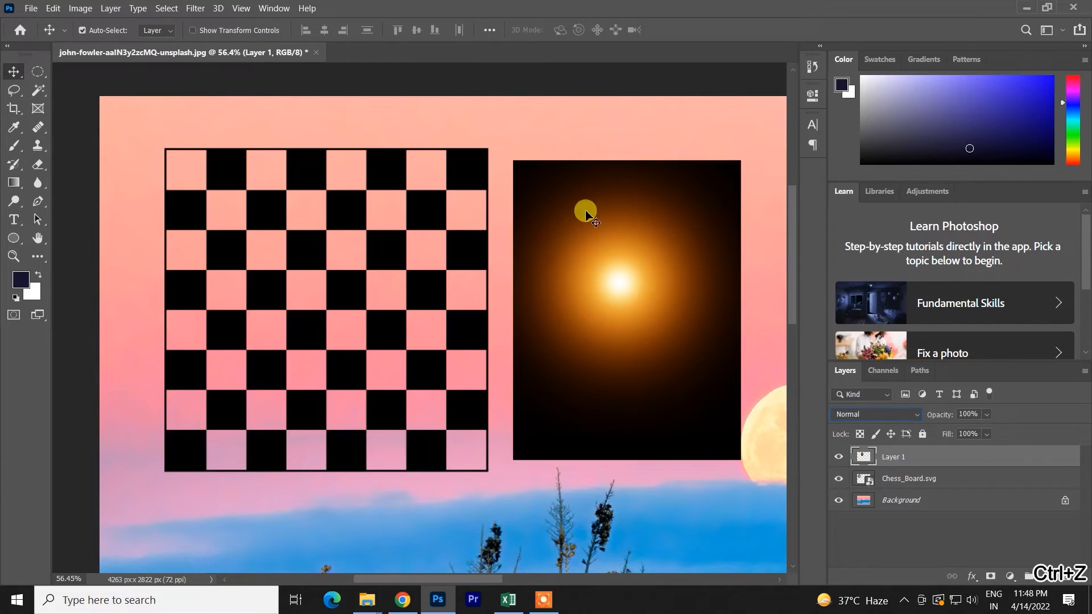
{"action": "left_click", "coordinate": [853, 414]}
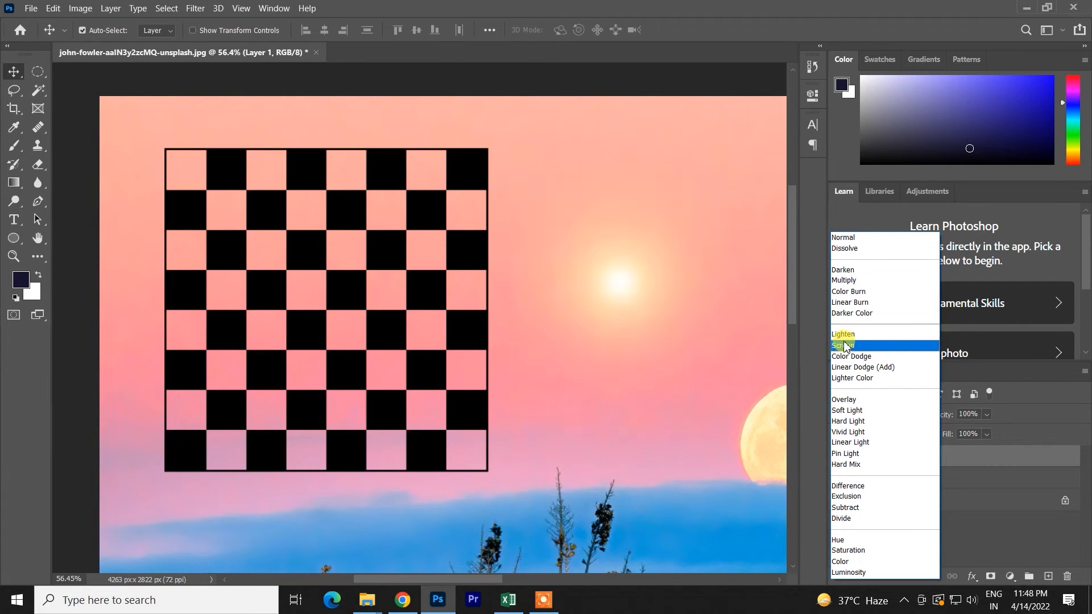
{"action": "left_click", "coordinate": [694, 336]}
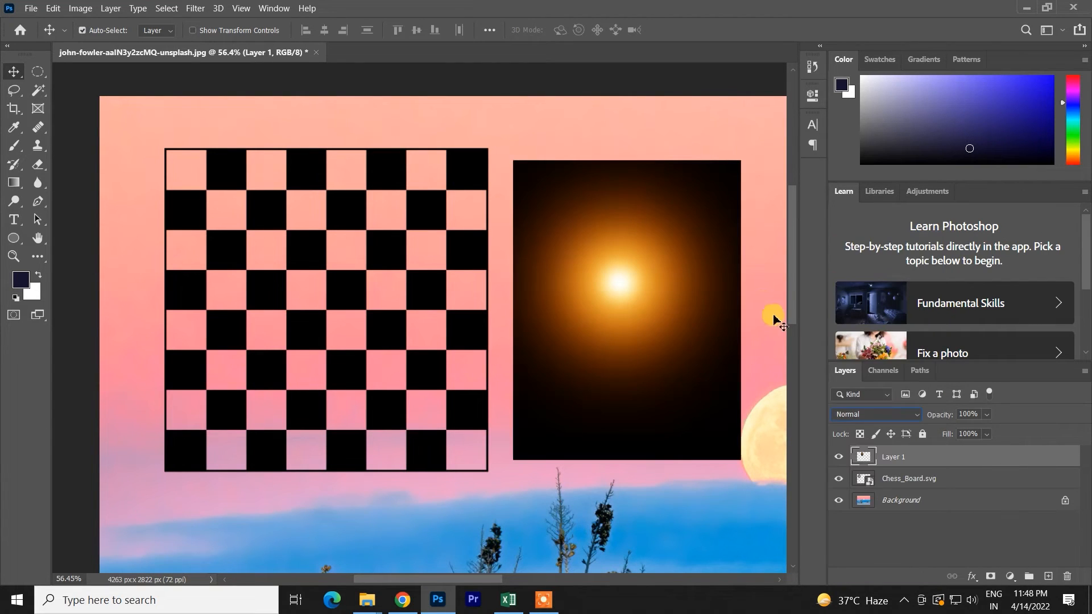
- Preview the Screen blend mode on the Chess_Board.svg layer without applying it
{"action": "left_click", "coordinate": [390, 254]}
{"action": "left_click", "coordinate": [867, 414]}
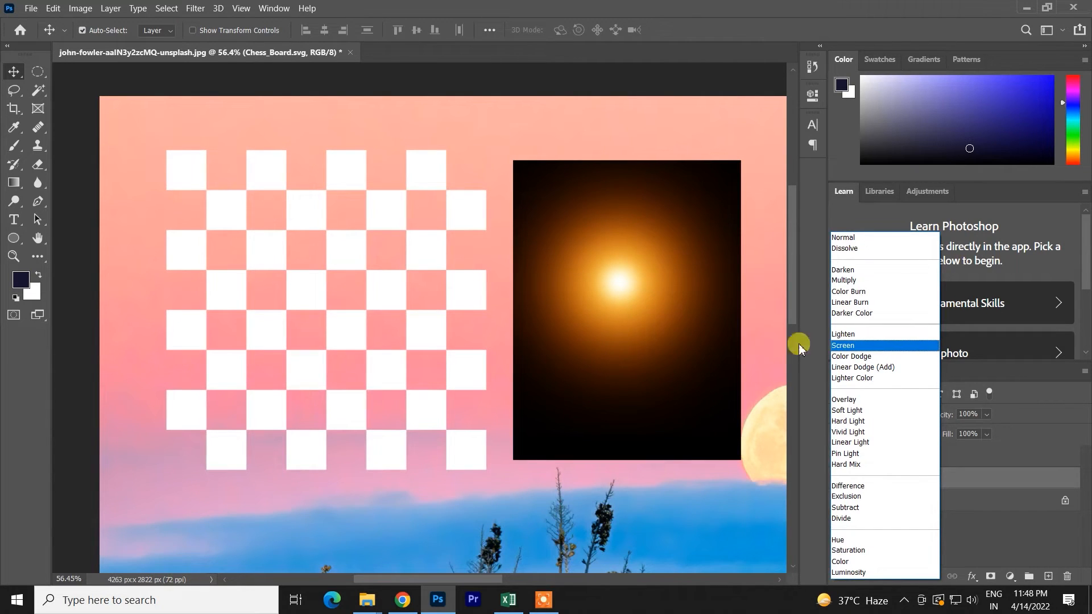
{"action": "key", "text": "Escape"}
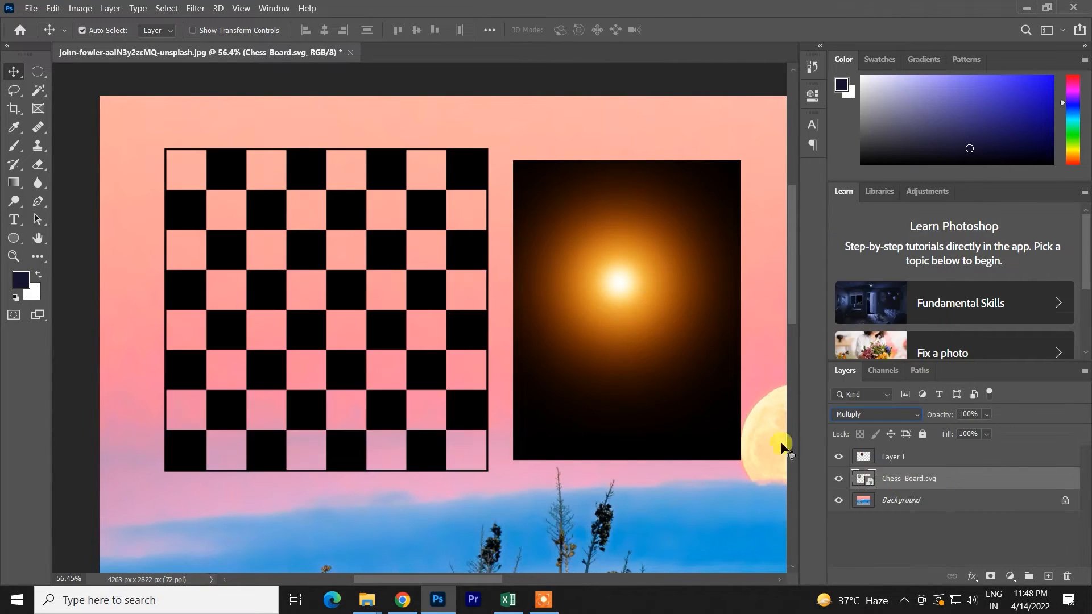
- Set the blend mode of the light image layer to Screen
{"action": "left_click", "coordinate": [890, 457]}
{"action": "left_click", "coordinate": [896, 413]}
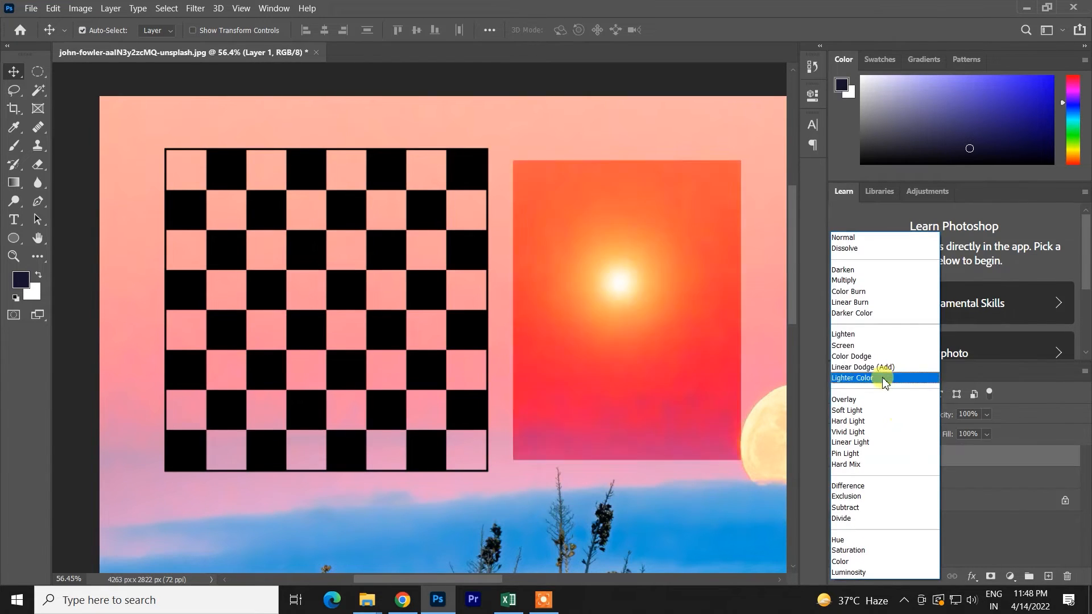
{"action": "left_click", "coordinate": [847, 351]}
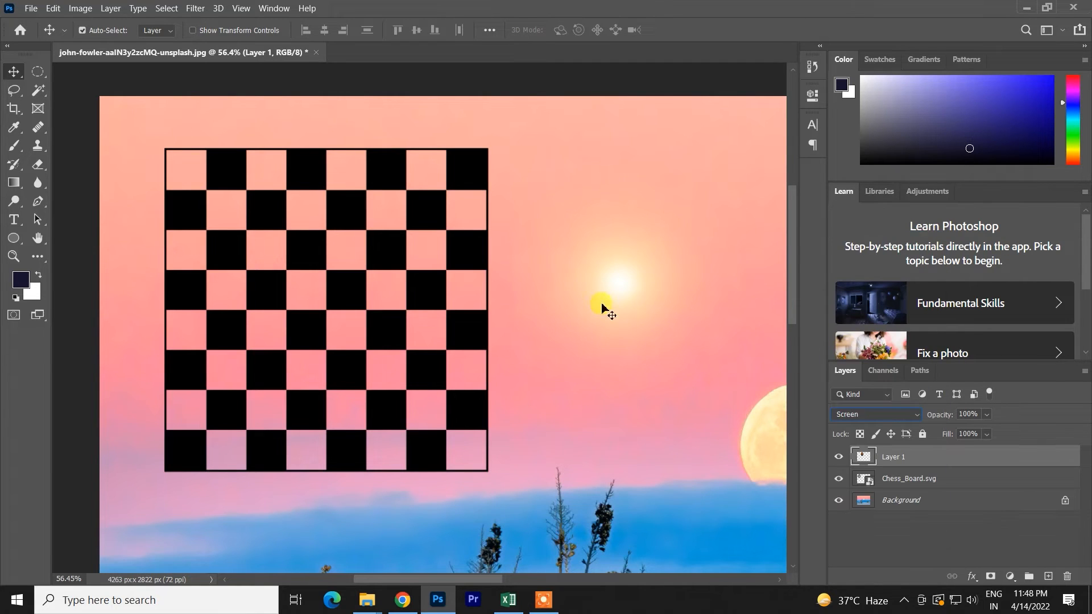
- Delete the light image layer and set the Chess_Board.svg layer's blend mode to Normal
{"action": "left_click_drag", "start_coordinate": [616, 317], "coordinate": [567, 293]}
{"action": "key", "text": "Delete"}
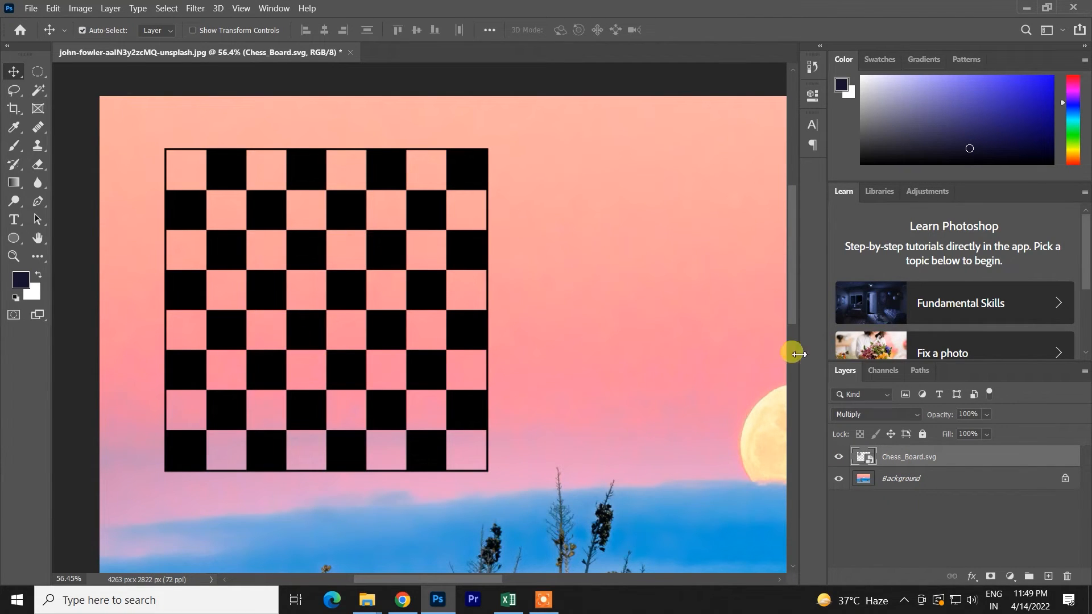
{"action": "left_click", "coordinate": [880, 414]}
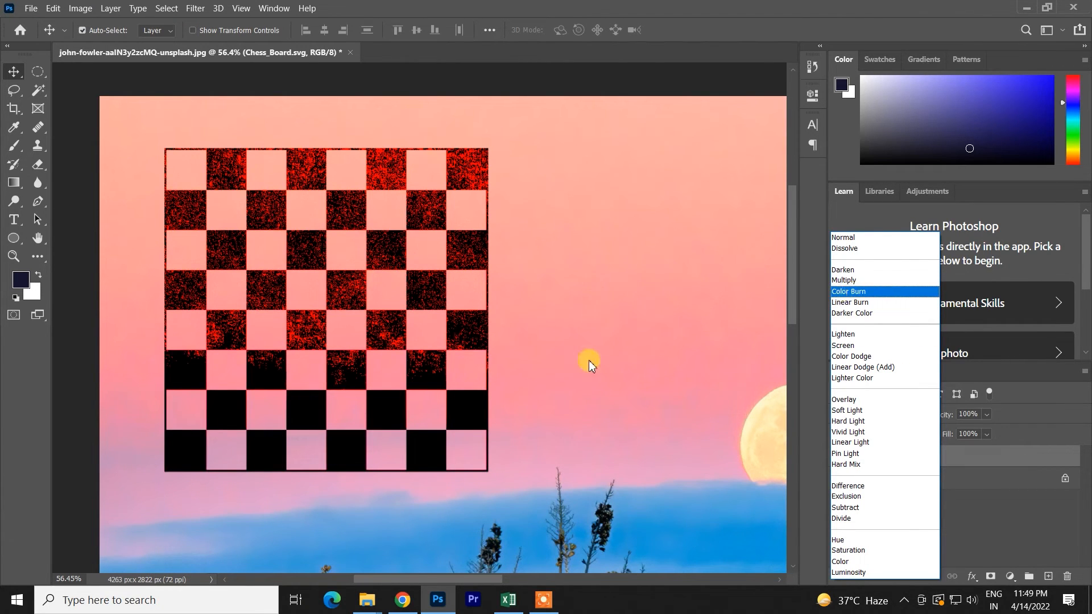
{"action": "left_click", "coordinate": [852, 238]}
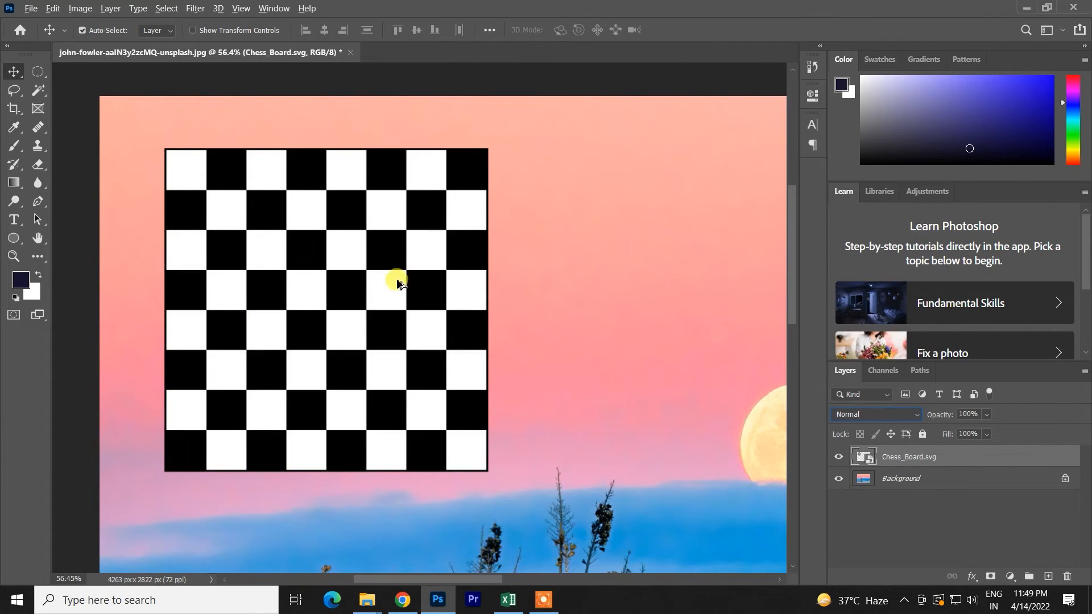
- Move the chessboard down over the blue clouds and yucca plants, below and to the left of the moon
{"action": "left_click_drag", "start_coordinate": [385, 267], "coordinate": [537, 294]}
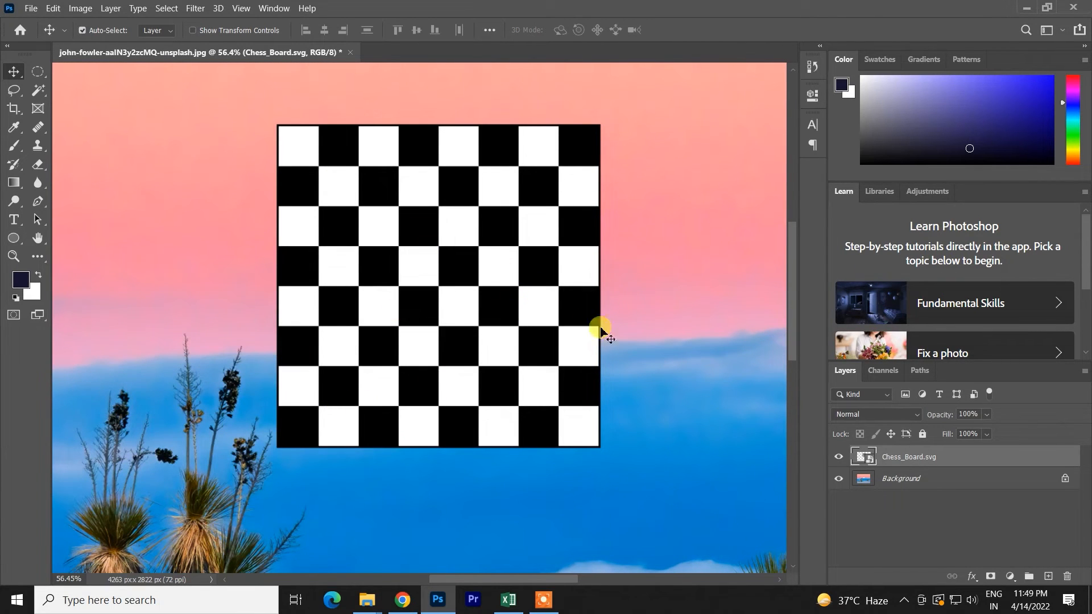
{"action": "left_click", "coordinate": [893, 415]}
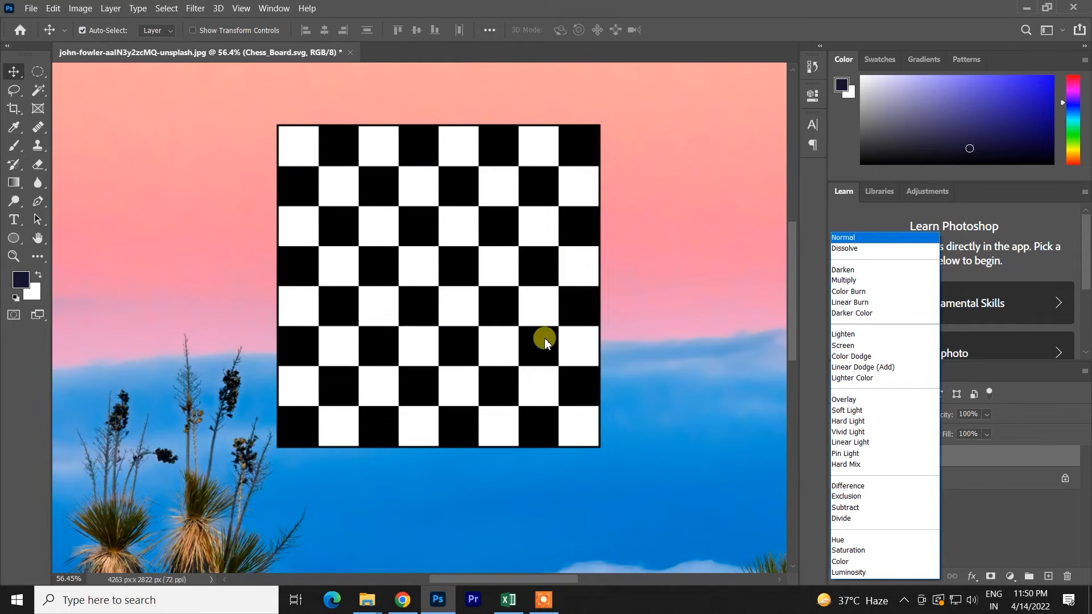
{"action": "left_click", "coordinate": [455, 396]}
{"action": "left_click", "coordinate": [639, 260]}
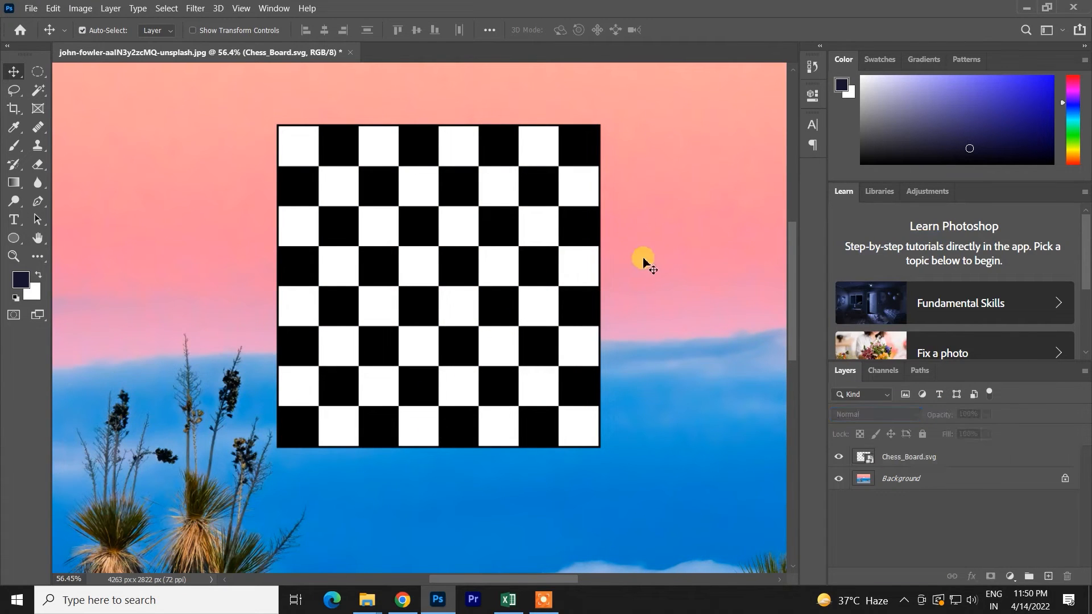
{"action": "left_click_drag", "start_coordinate": [486, 329], "coordinate": [307, 534]}
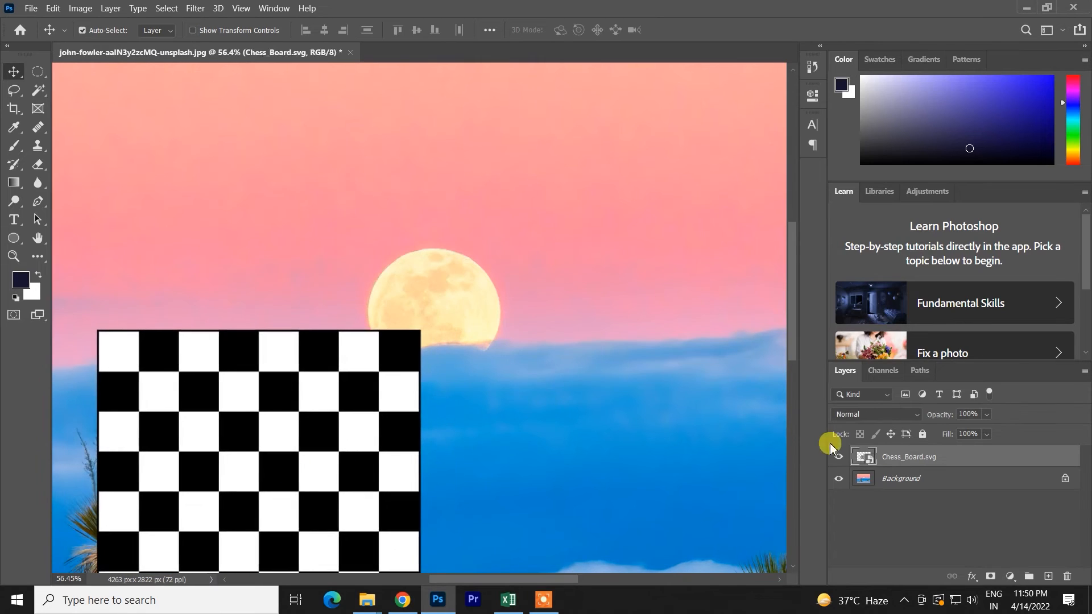
- Set the Chess_Board.svg layer's blend mode to Linear Dodge (Add) and inspect it over the plants and clouds
{"action": "left_click", "coordinate": [903, 415]}
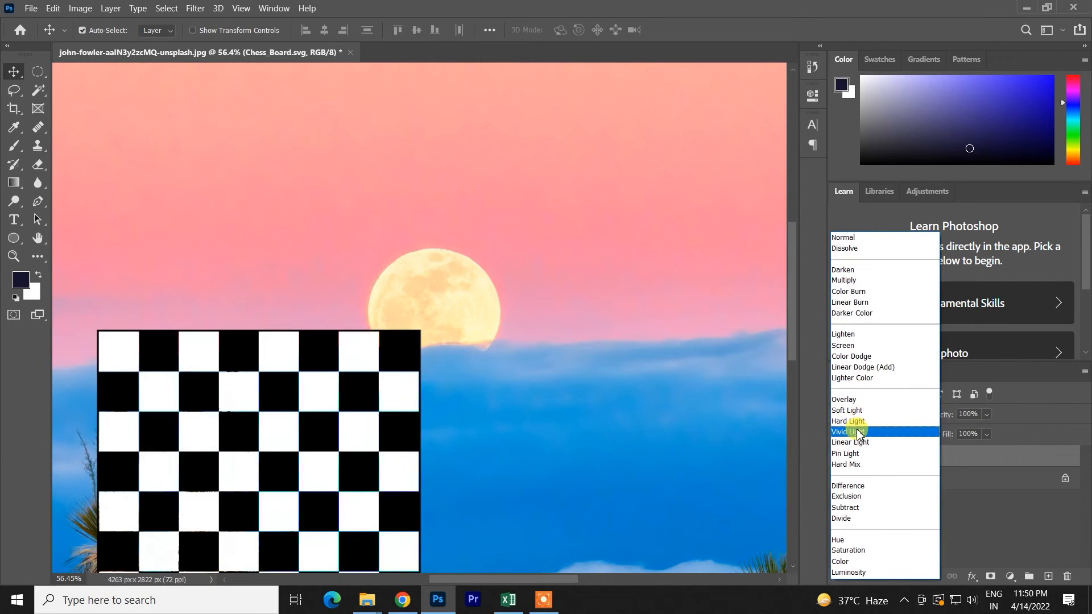
{"action": "left_click", "coordinate": [466, 468]}
{"action": "left_click_drag", "start_coordinate": [488, 365], "coordinate": [527, 203]}
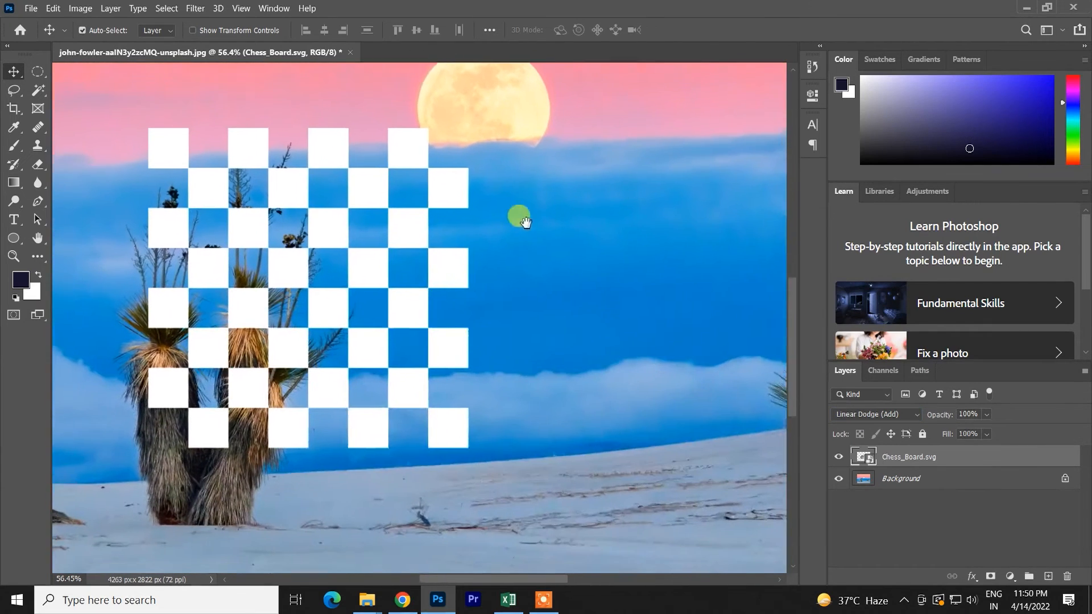
{"action": "left_click_drag", "start_coordinate": [403, 261], "coordinate": [406, 251]}
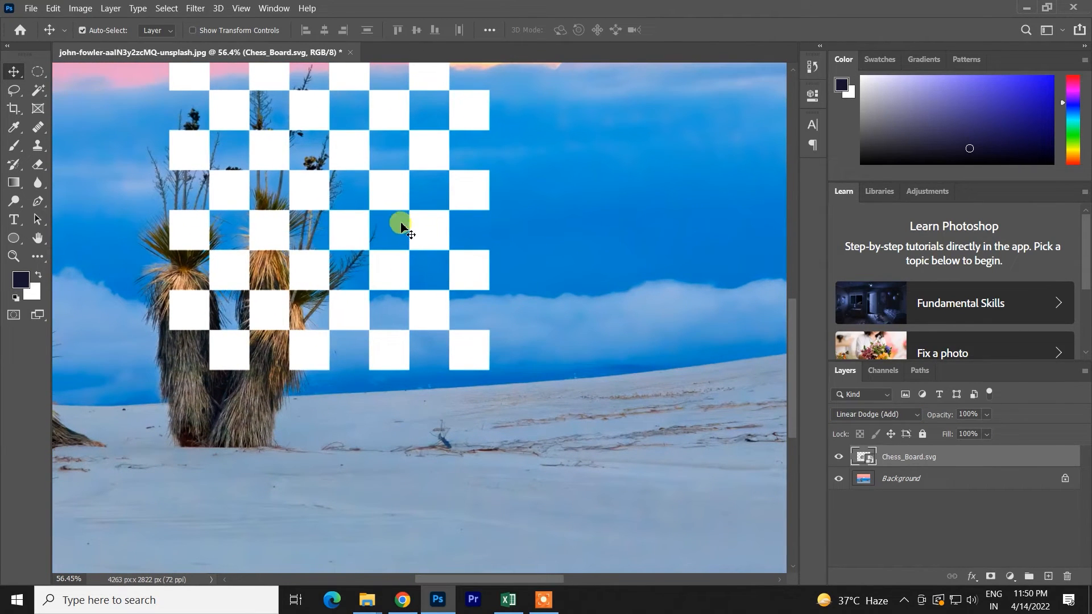
- Change the Chess_Board.svg layer's blend mode to Color Dodge
{"action": "left_click", "coordinate": [896, 414]}
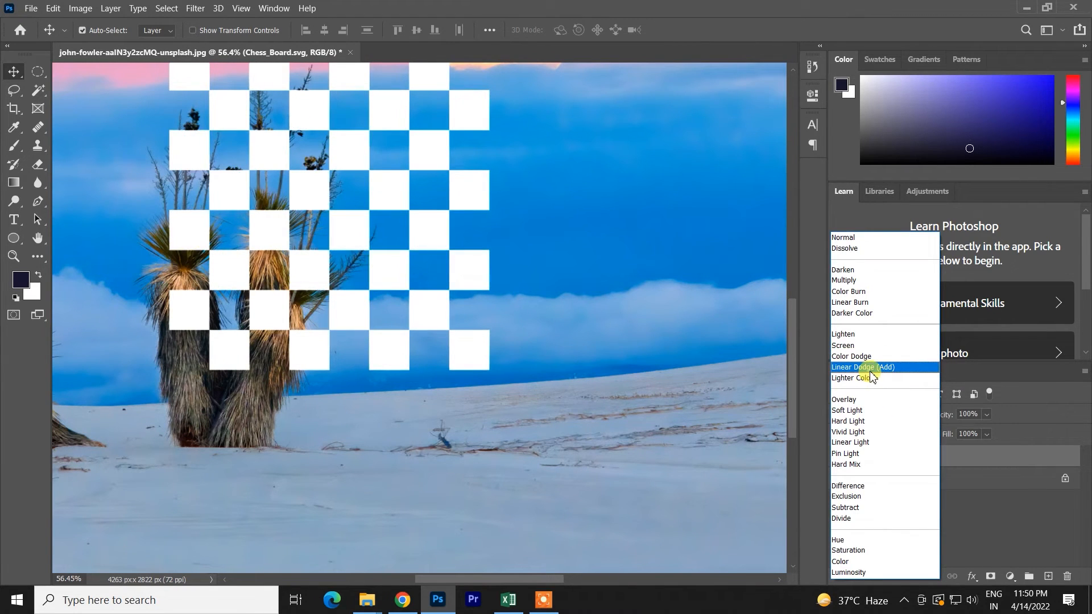
{"action": "left_click", "coordinate": [865, 356]}
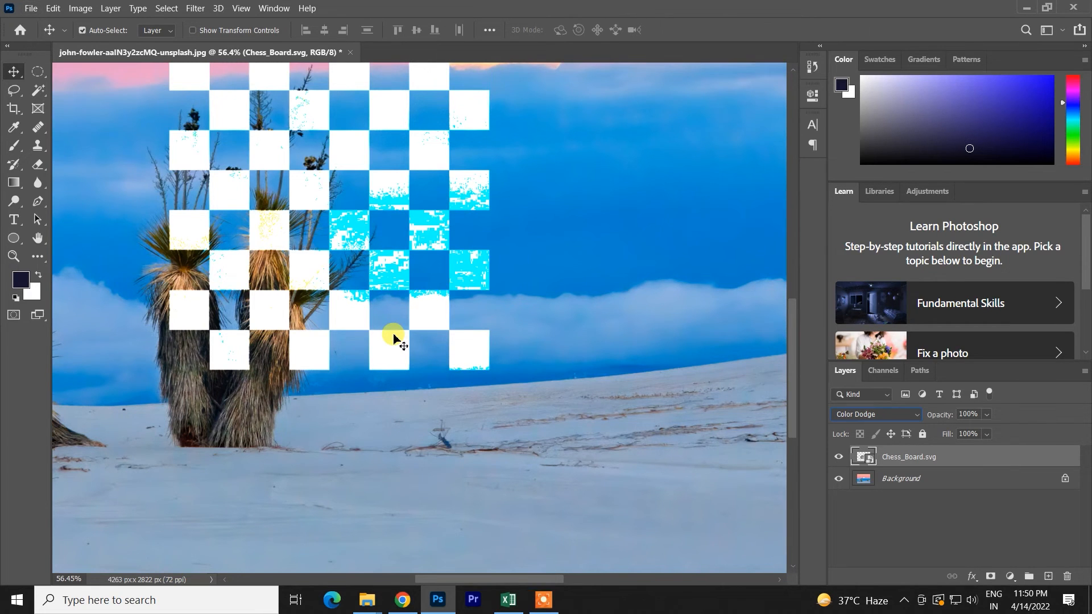
{"action": "key", "text": "ctrl+minus"}
- Set the Chess_Board.svg layer's blend mode to Linear Burn and inspect the squares up close at 200%
{"action": "left_click", "coordinate": [907, 414]}
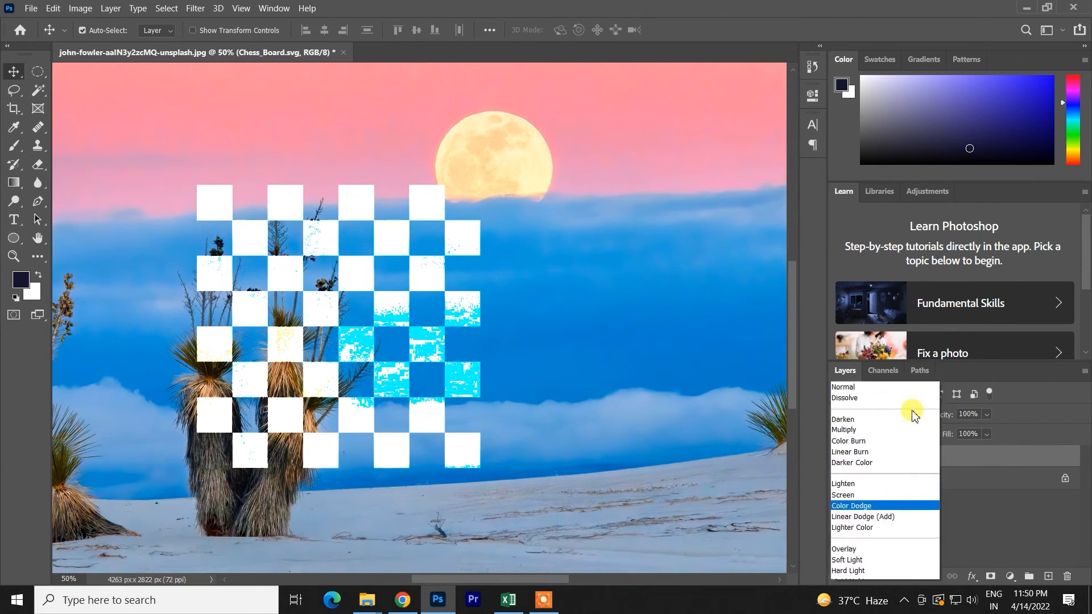
{"action": "left_click", "coordinate": [860, 302]}
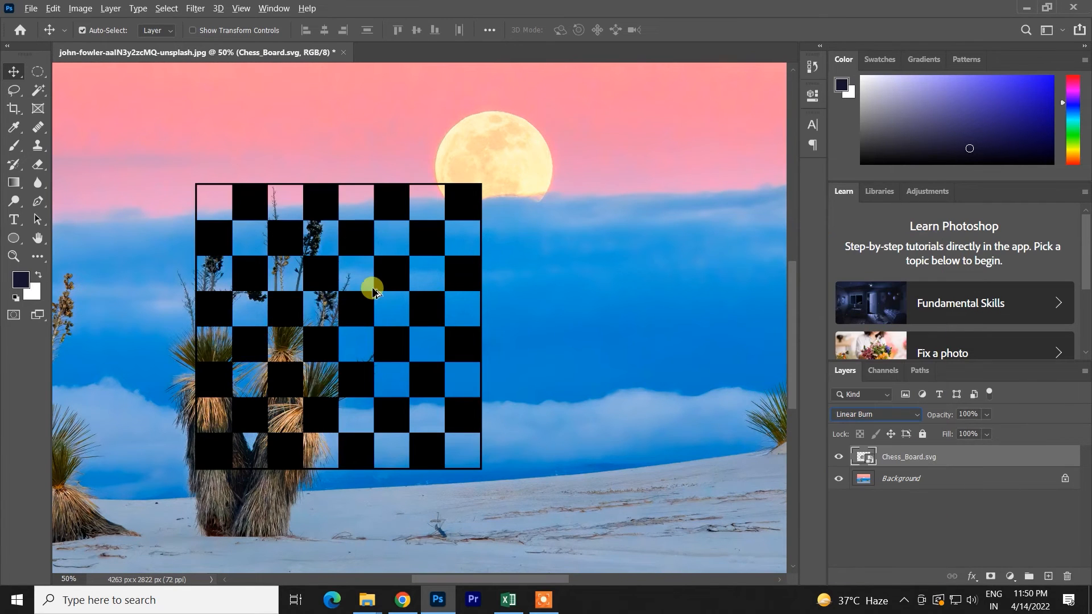
{"action": "key", "text": "ctrl+plus"}
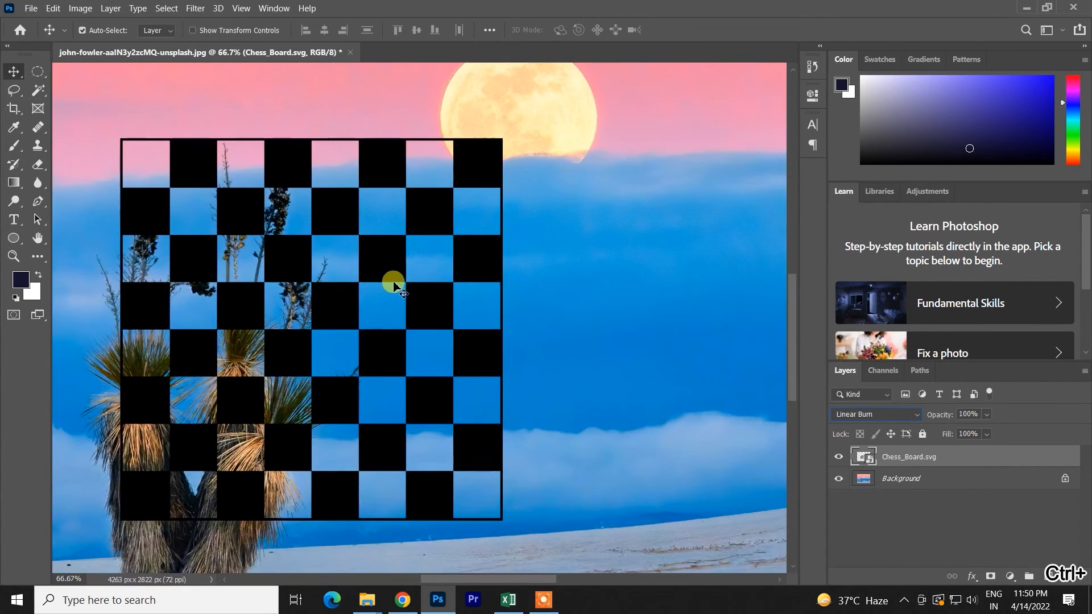
{"action": "key", "text": "ctrl+plus"}
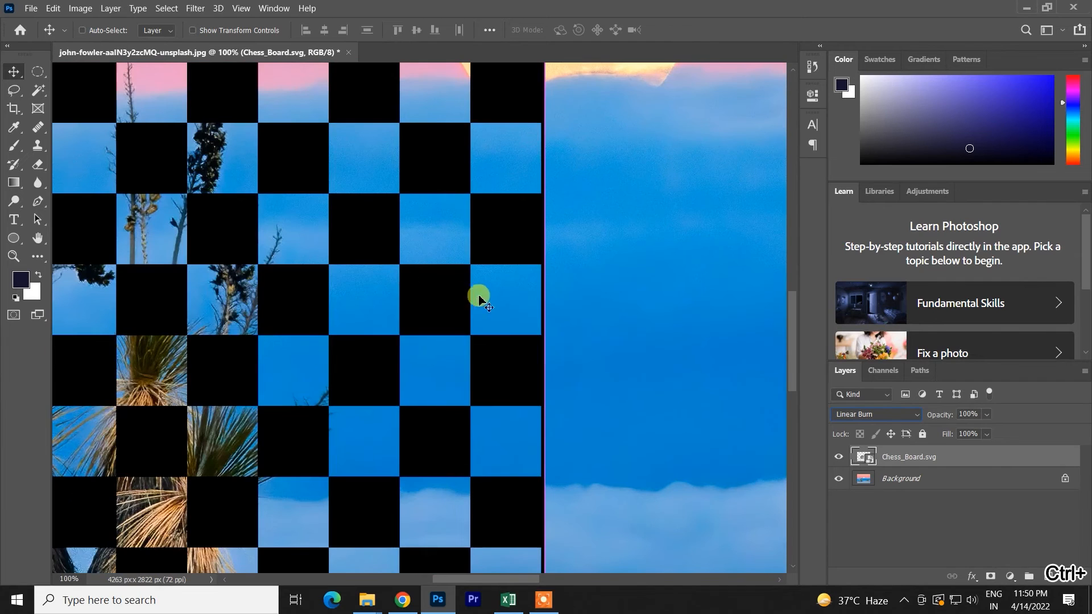
{"action": "key", "text": "ctrl+plus"}
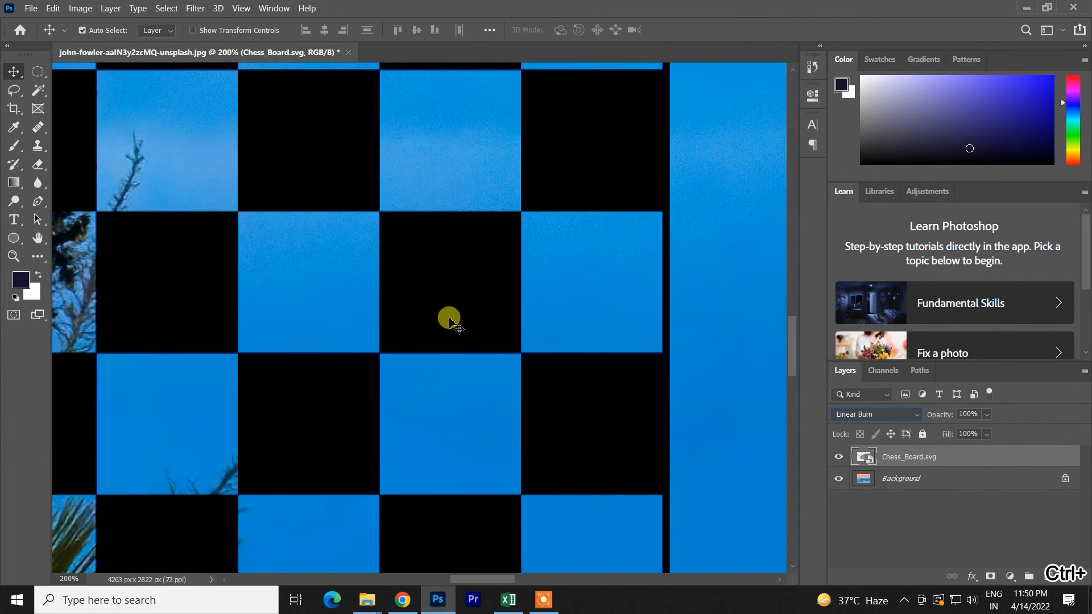
- Switch the chessboard to Normal for comparison, preview Linear Dodge (Add) and return it to Linear Burn
{"action": "left_click", "coordinate": [910, 419]}
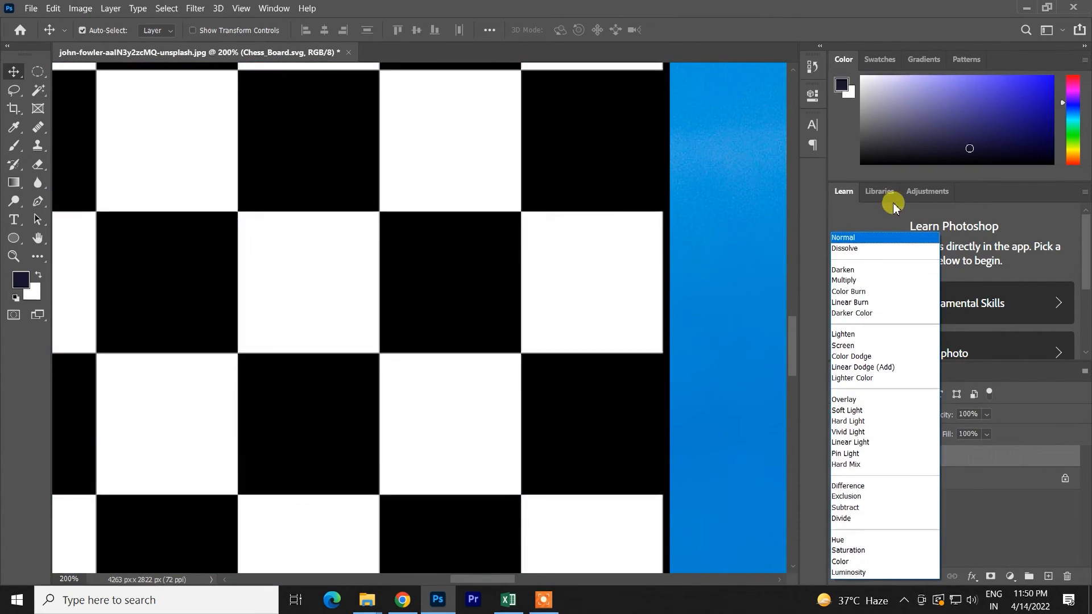
{"action": "left_click", "coordinate": [859, 239]}
{"action": "left_click", "coordinate": [880, 419]}
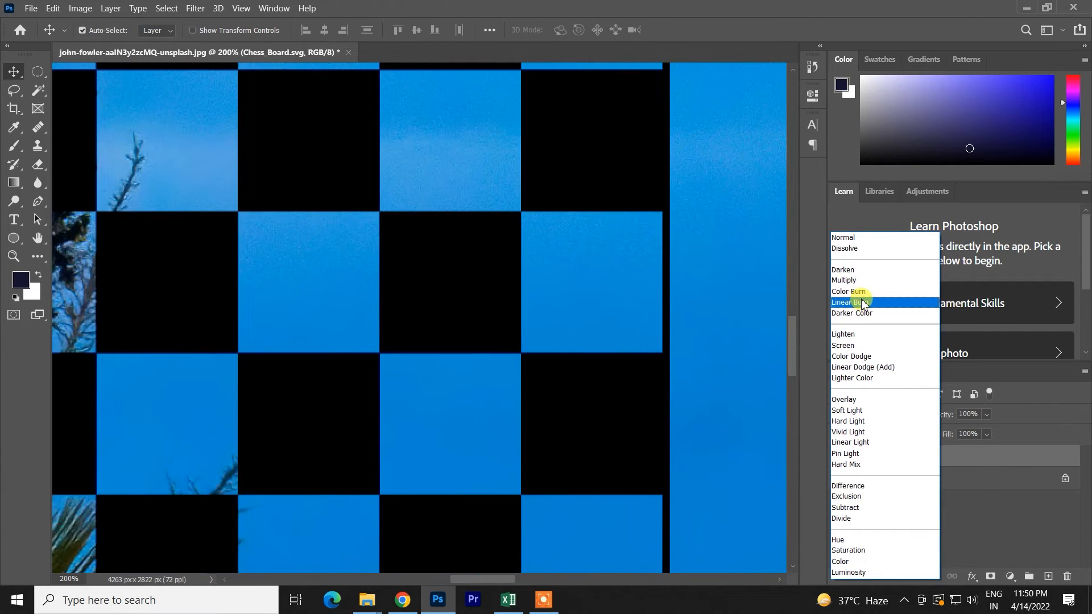
{"action": "left_click", "coordinate": [862, 304]}
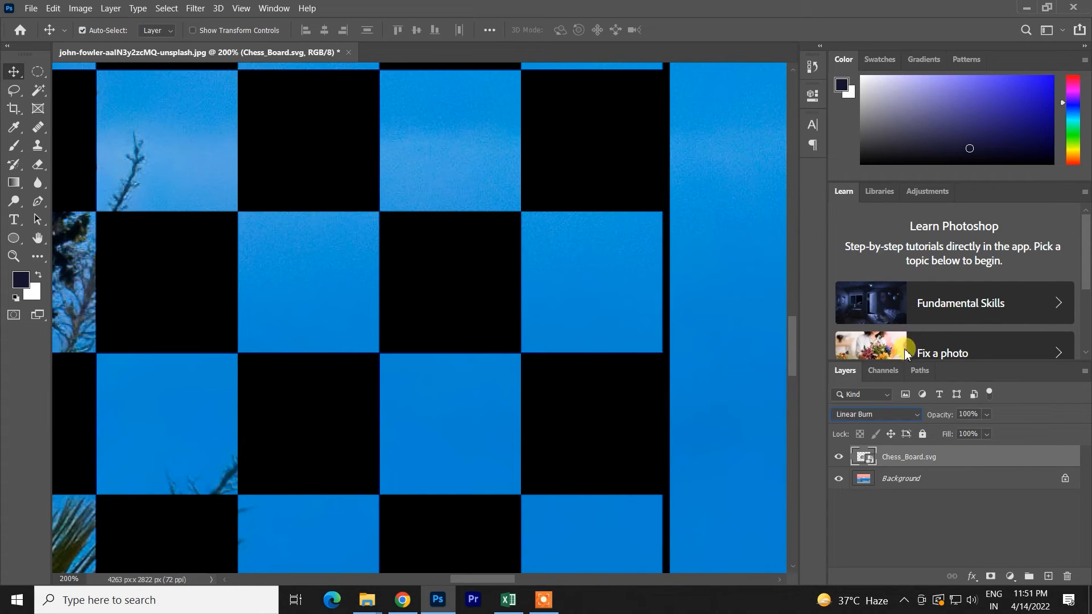
- Reapply Linear Burn to the chessboard and preview Linear Dodge (Add) and Color Dodge for comparison without applying them
{"action": "left_click", "coordinate": [904, 419]}
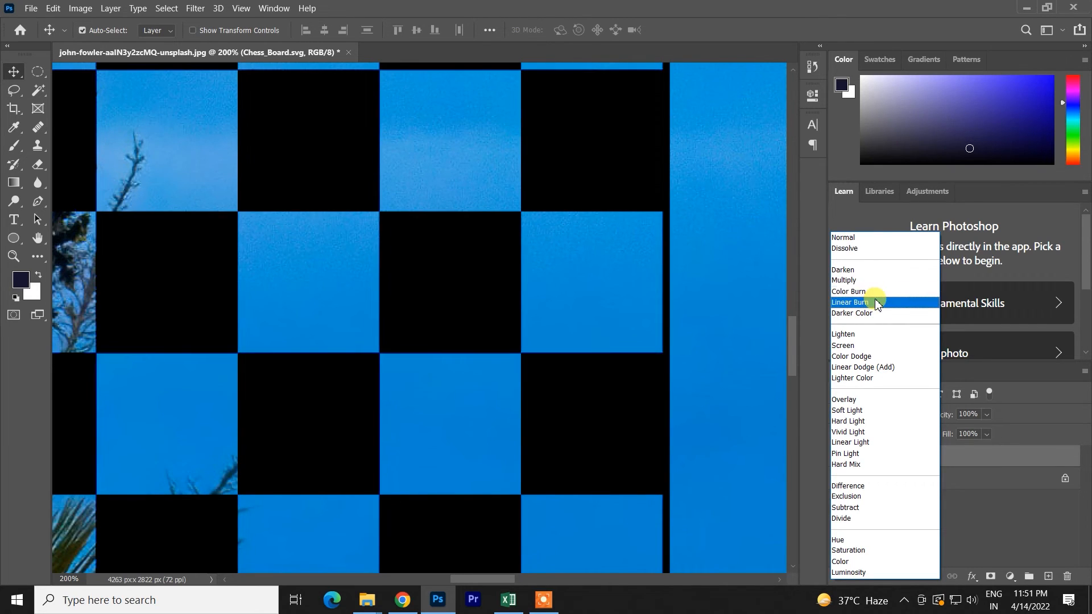
{"action": "left_click", "coordinate": [876, 303]}
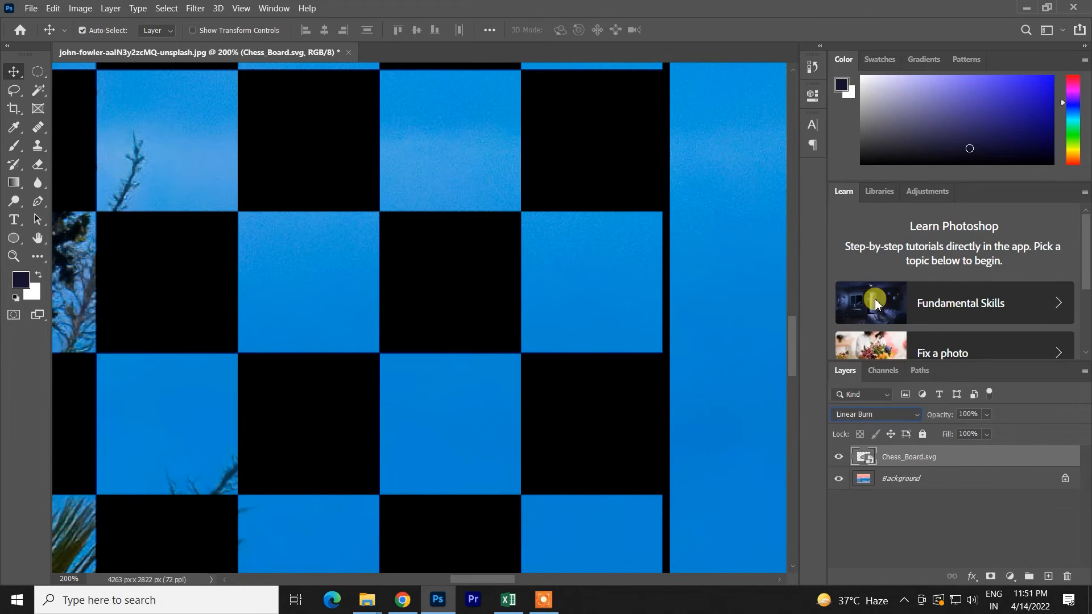
{"action": "left_click", "coordinate": [875, 414]}
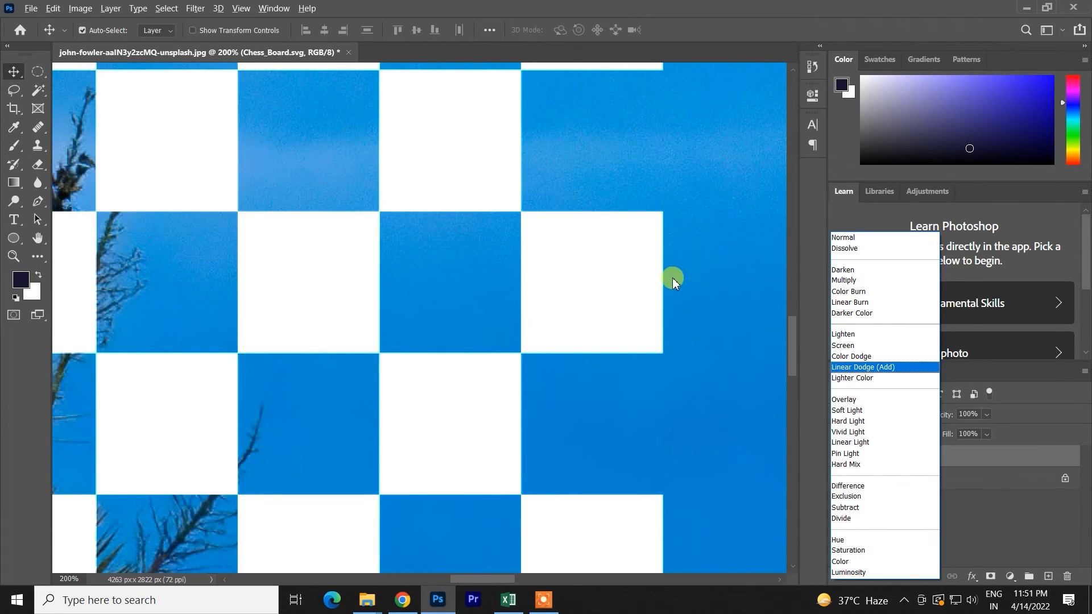
{"action": "key", "text": "ctrl"}
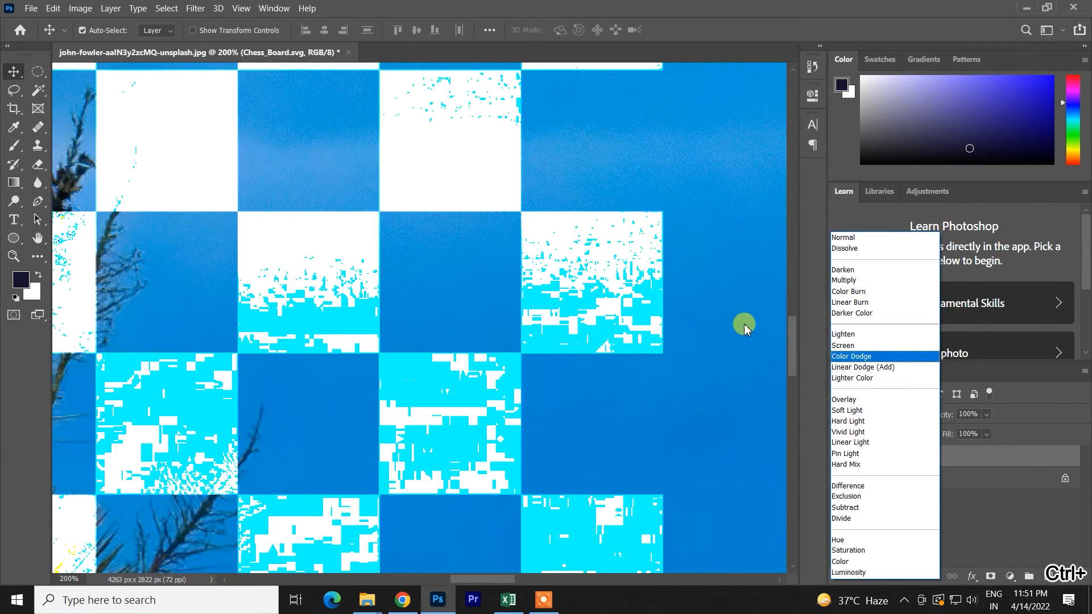
{"action": "key", "text": "ctrl"}
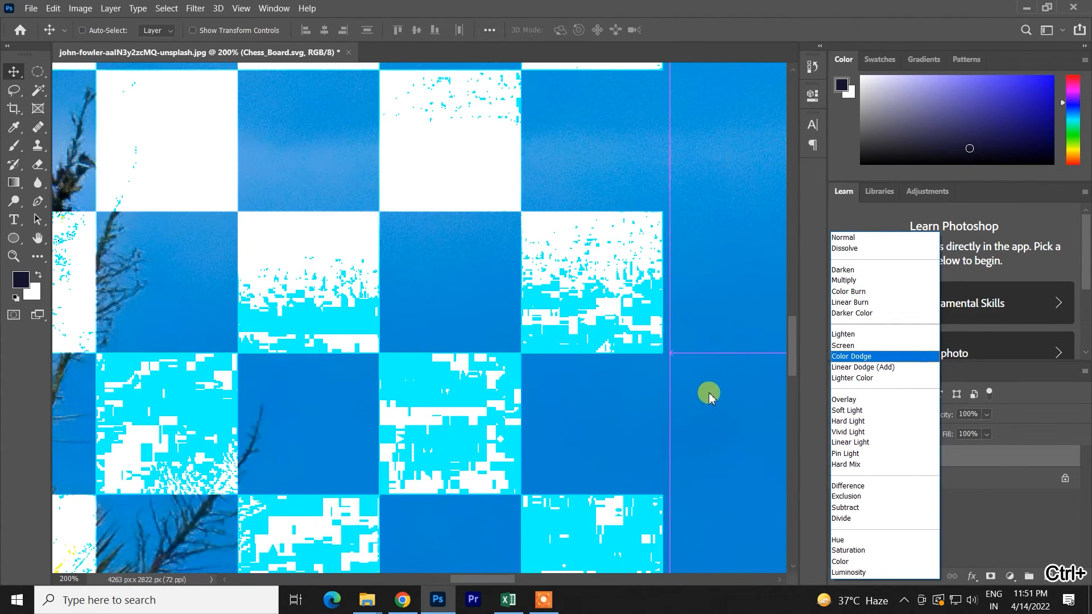
{"action": "left_click", "coordinate": [619, 370]}
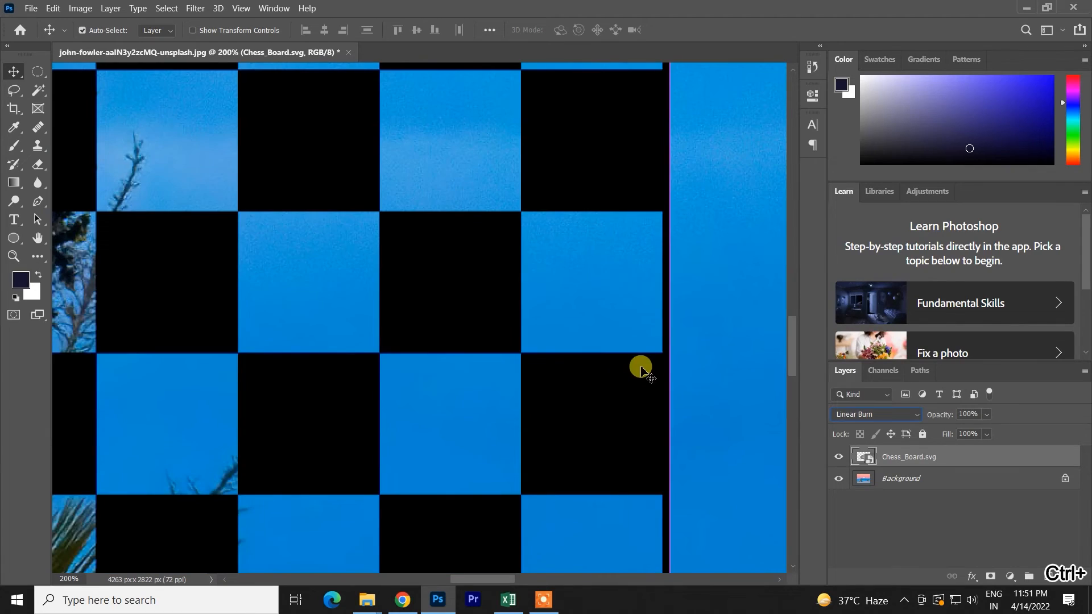
- Set the Chess_Board.svg layer's blend mode to Overlay and move the chessboard up so it overlaps the moon
{"action": "key", "text": "ctrl+minus"}
{"action": "key", "text": "space"}
{"action": "left_click_drag", "start_coordinate": [503, 298], "coordinate": [568, 293]}
{"action": "left_click", "coordinate": [893, 420]}
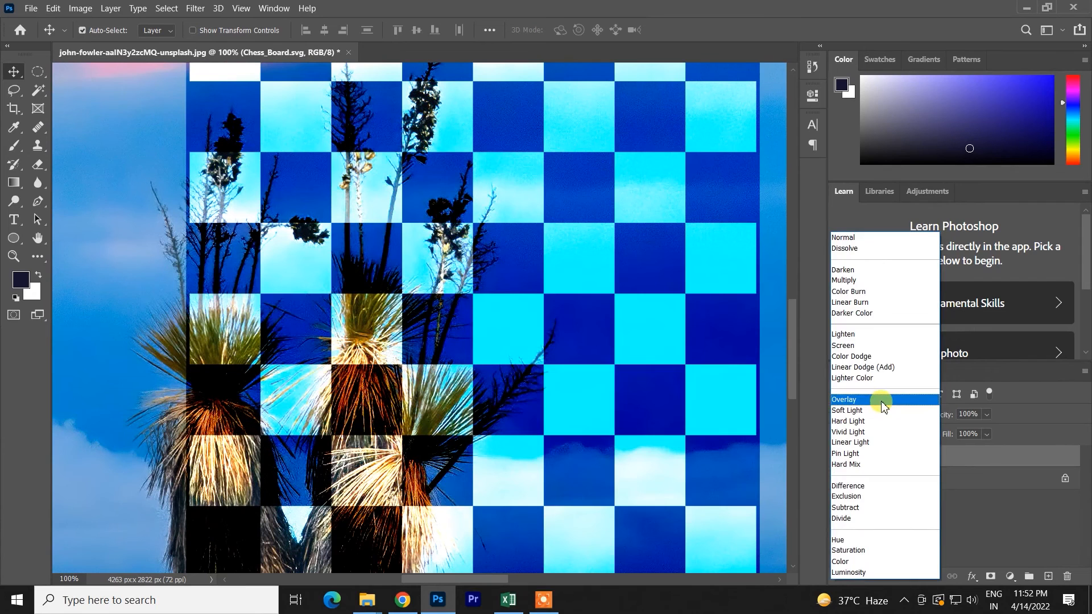
{"action": "left_click", "coordinate": [887, 407]}
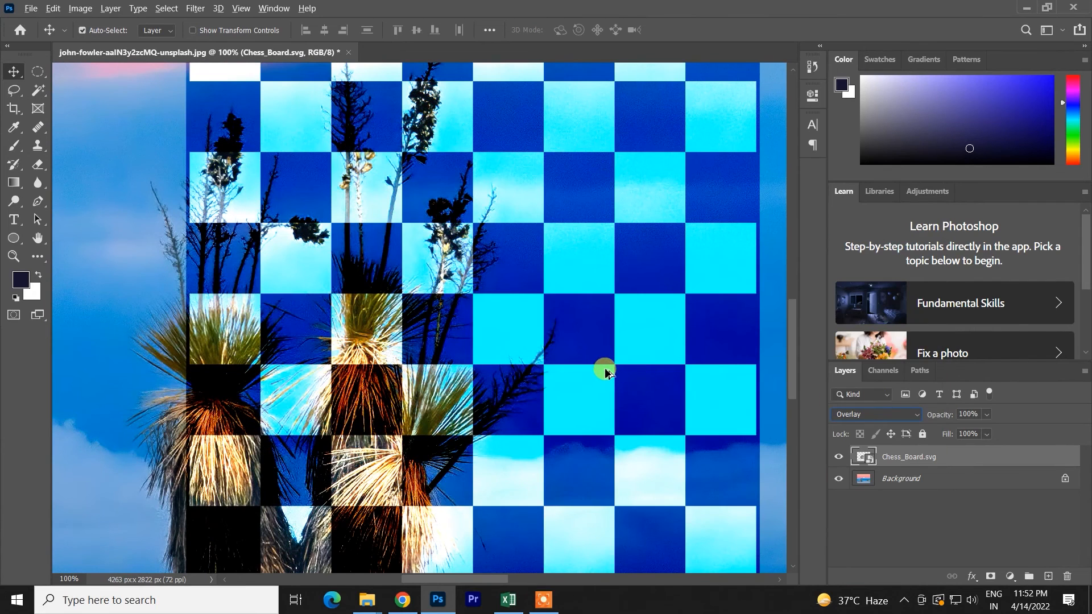
{"action": "key", "text": "ctrl+minus"}
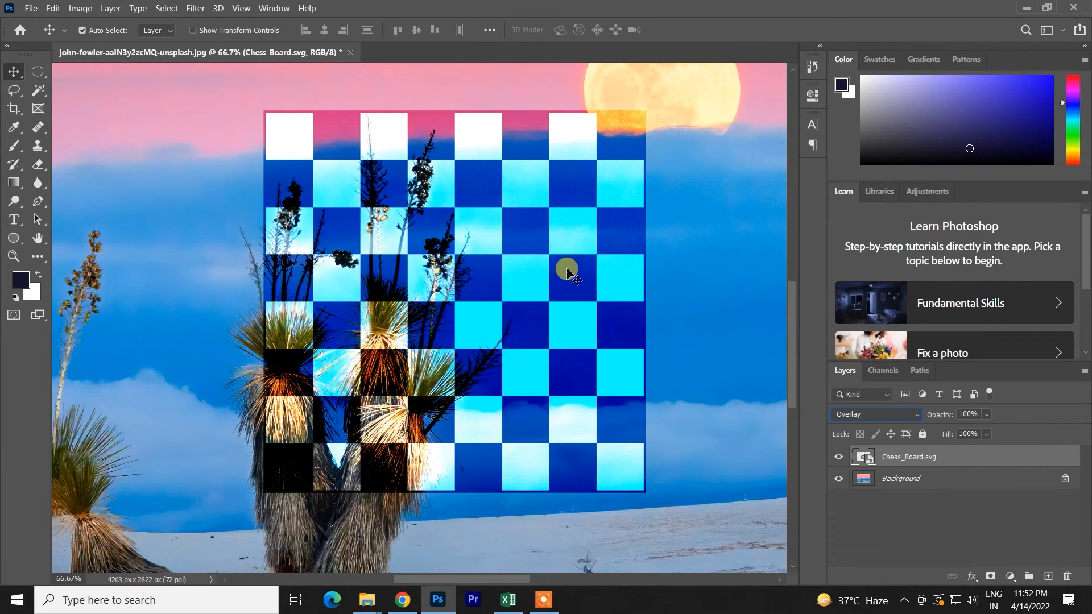
{"action": "left_click_drag", "start_coordinate": [574, 133], "coordinate": [606, 88]}
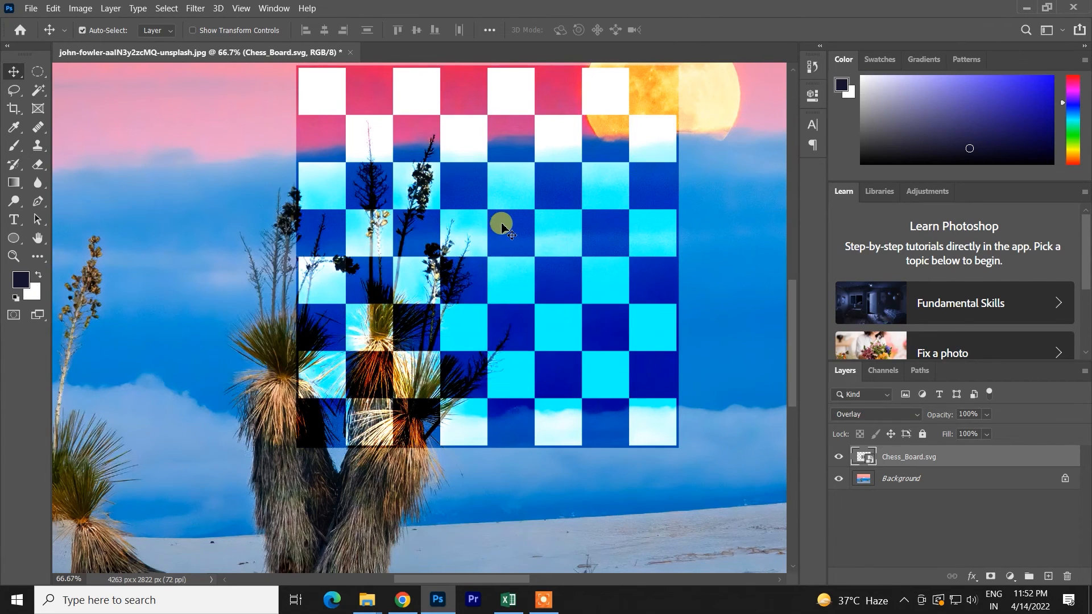
- Change the chessboard's blend mode to Soft Light, followed by Hard Light, to compare both contrast modes
{"action": "left_click", "coordinate": [856, 419]}
{"action": "left_click", "coordinate": [851, 413]}
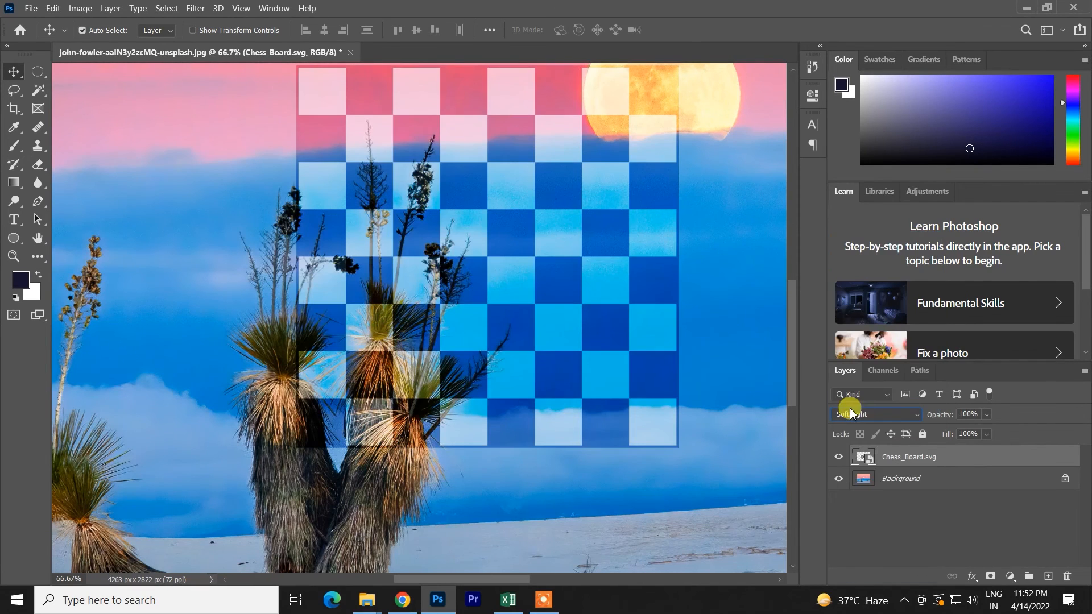
{"action": "left_click", "coordinate": [865, 407]}
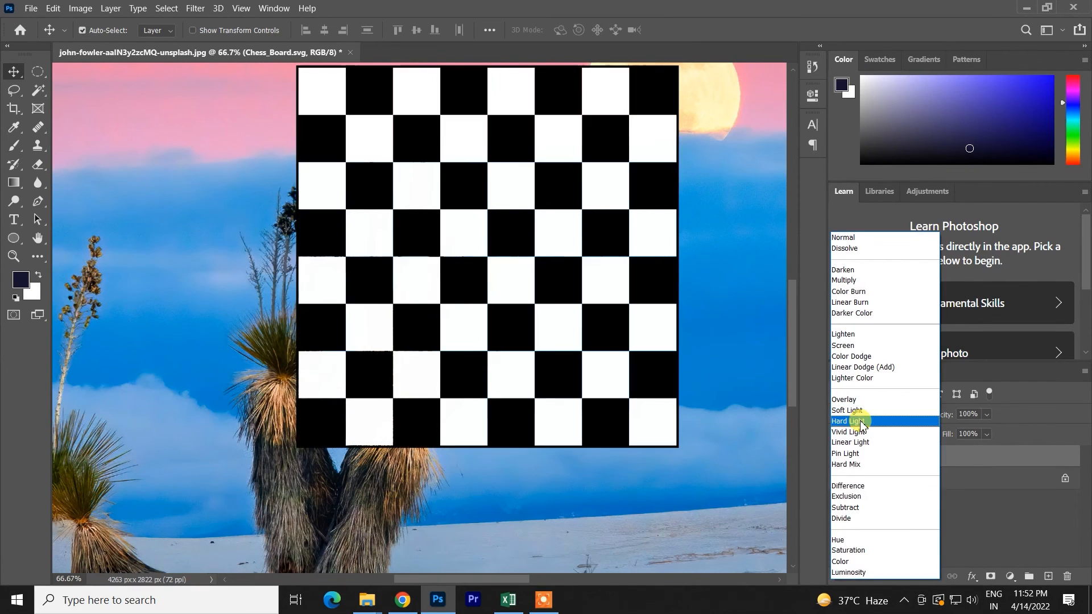
{"action": "left_click", "coordinate": [861, 421]}
- Preview Vivid Light on the chessboard and set its blend mode to Hard Mix
{"action": "left_click", "coordinate": [860, 421]}
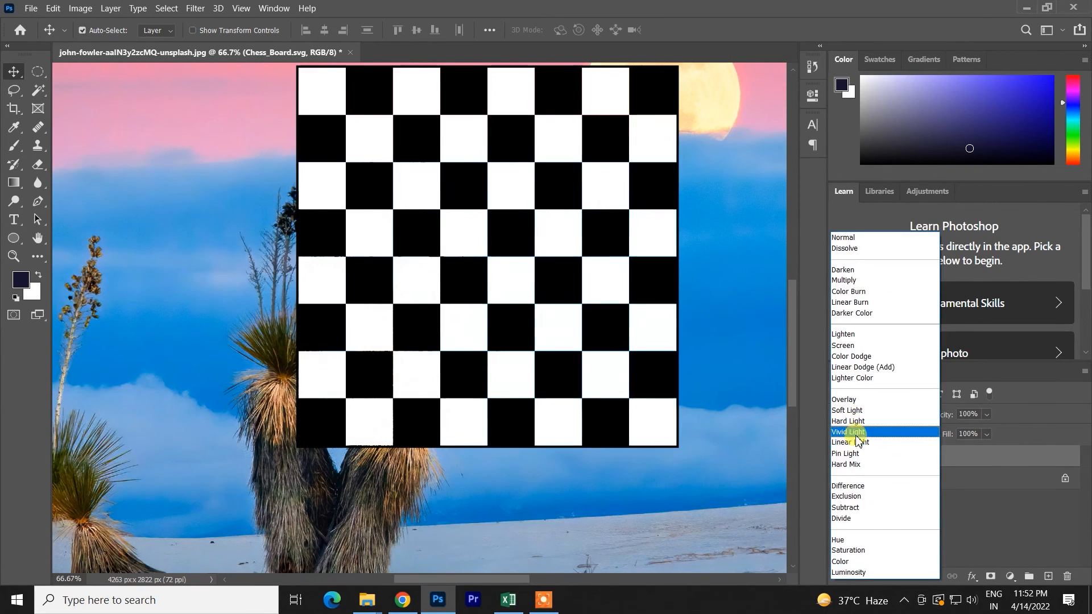
{"action": "left_click", "coordinate": [854, 440]}
{"action": "left_click", "coordinate": [856, 421]}
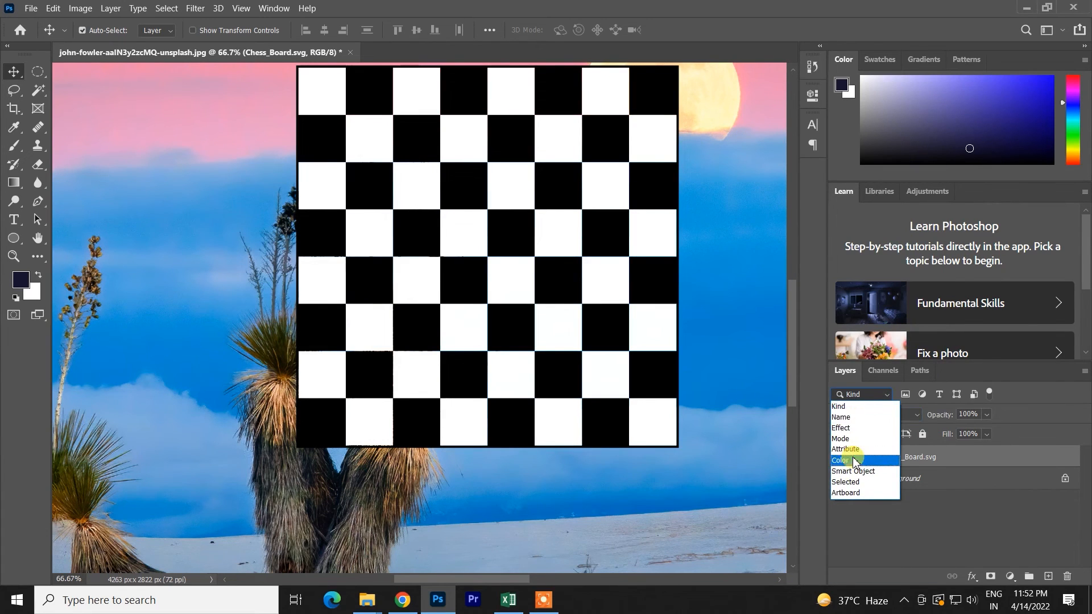
{"action": "left_click", "coordinate": [913, 406]}
{"action": "left_click", "coordinate": [910, 415]}
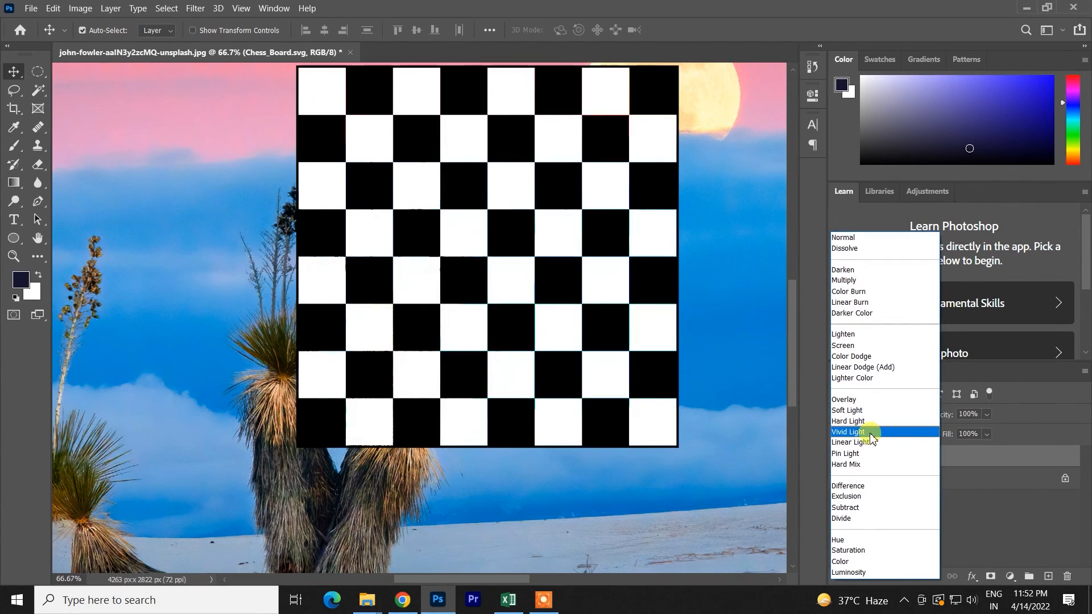
{"action": "left_click", "coordinate": [858, 453]}
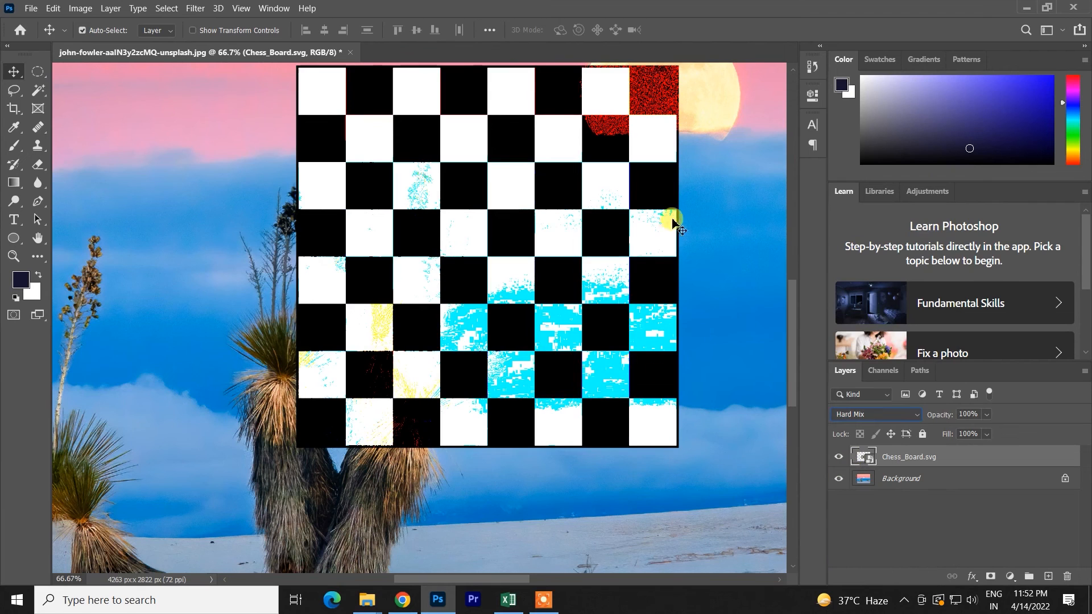
- Set the Chess_Board.svg layer's blend mode to Difference and compare it with Exclusion
{"action": "left_click", "coordinate": [909, 416]}
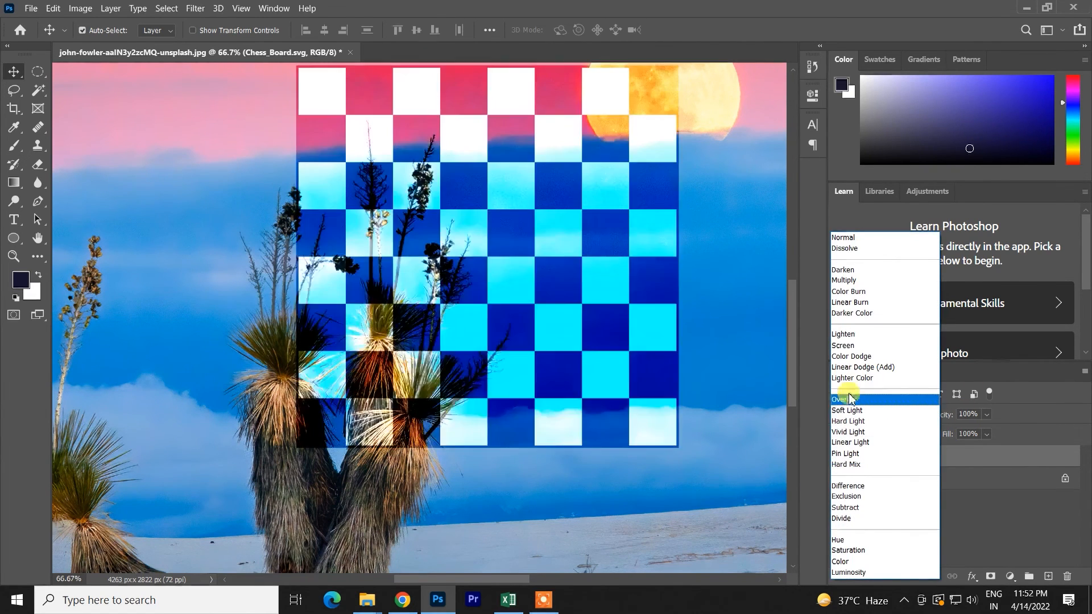
{"action": "left_click", "coordinate": [847, 486]}
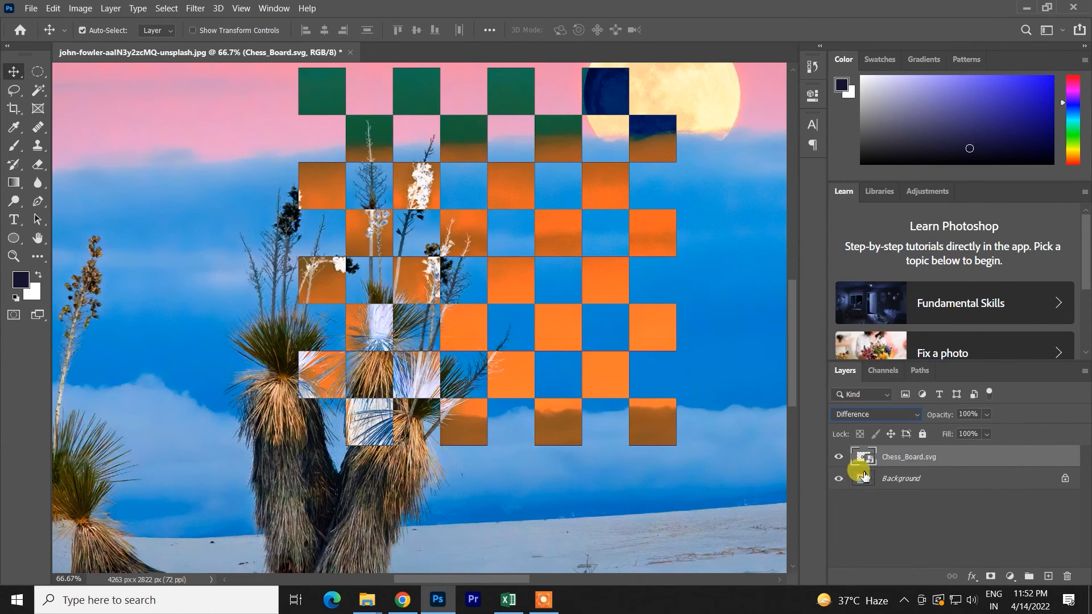
{"action": "left_click", "coordinate": [882, 409]}
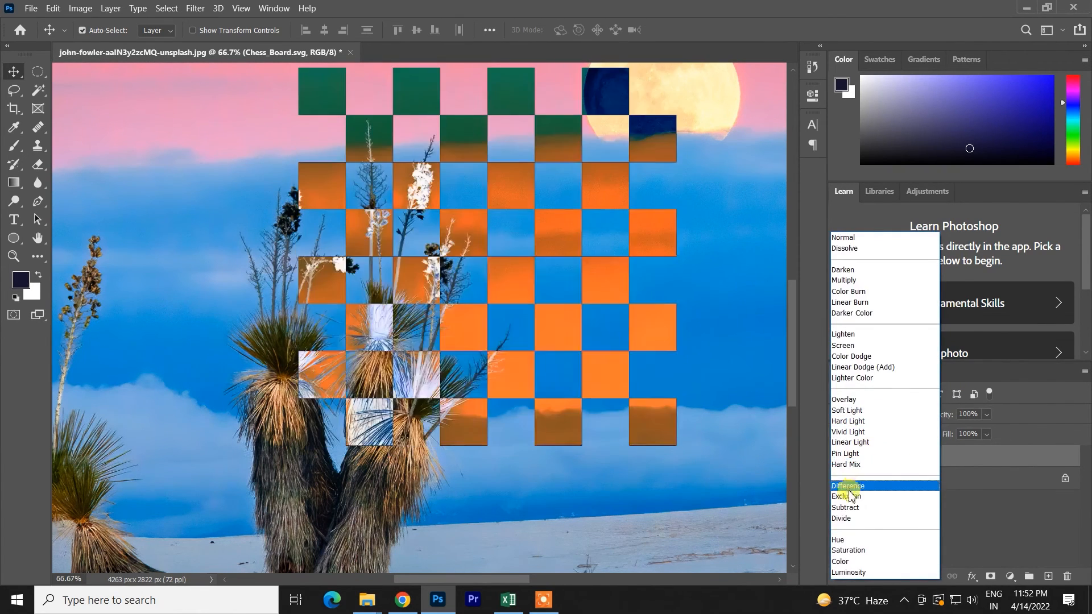
{"action": "left_click", "coordinate": [847, 497]}
- Set the chessboard's blend mode to Subtract and preview Soft Light for comparison without applying it
{"action": "left_click", "coordinate": [874, 412]}
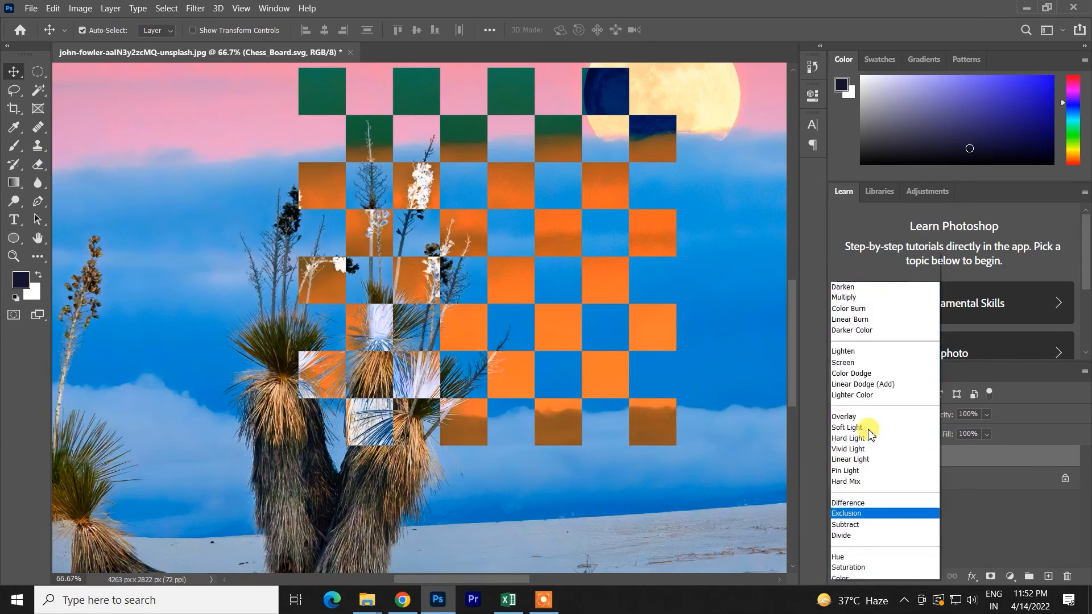
{"action": "left_click", "coordinate": [860, 509]}
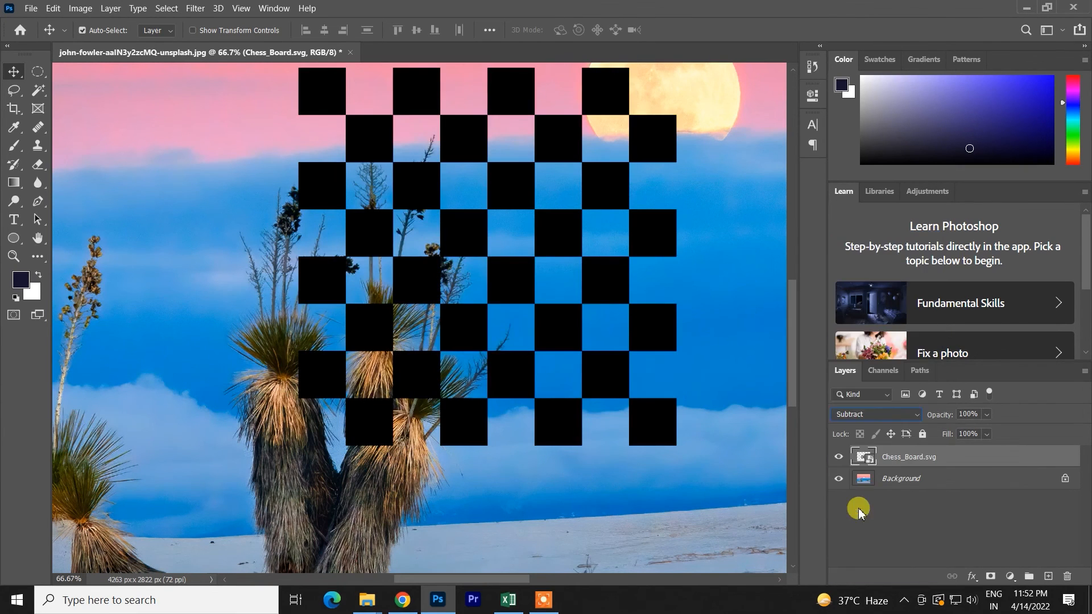
{"action": "left_click", "coordinate": [861, 421]}
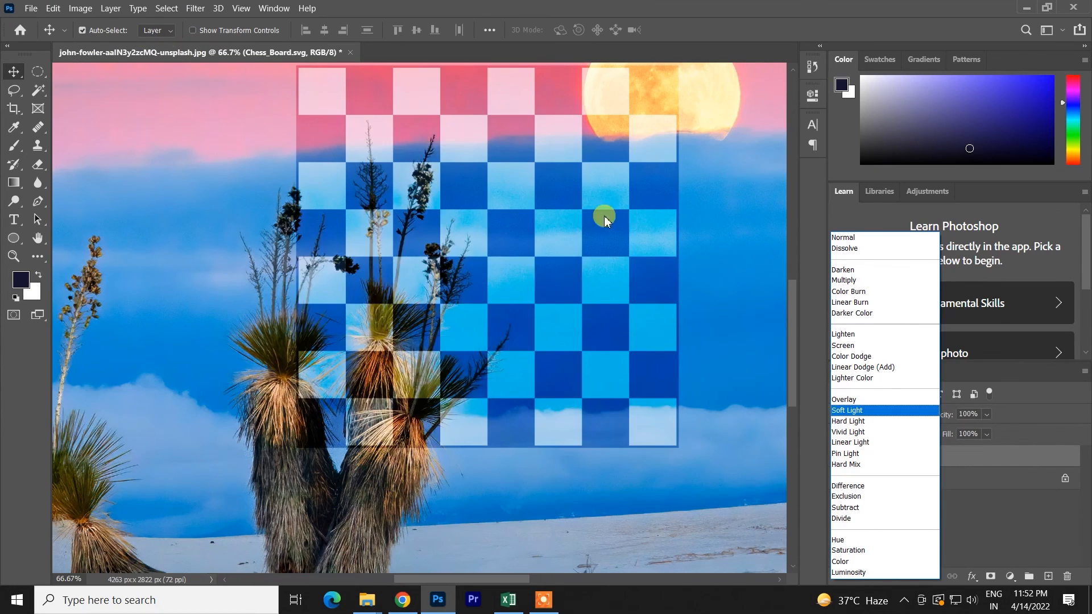
{"action": "left_click", "coordinate": [981, 480]}
- Change the chessboard's blend mode to Divide and preview Subtract against it without applying it
{"action": "left_click", "coordinate": [878, 416]}
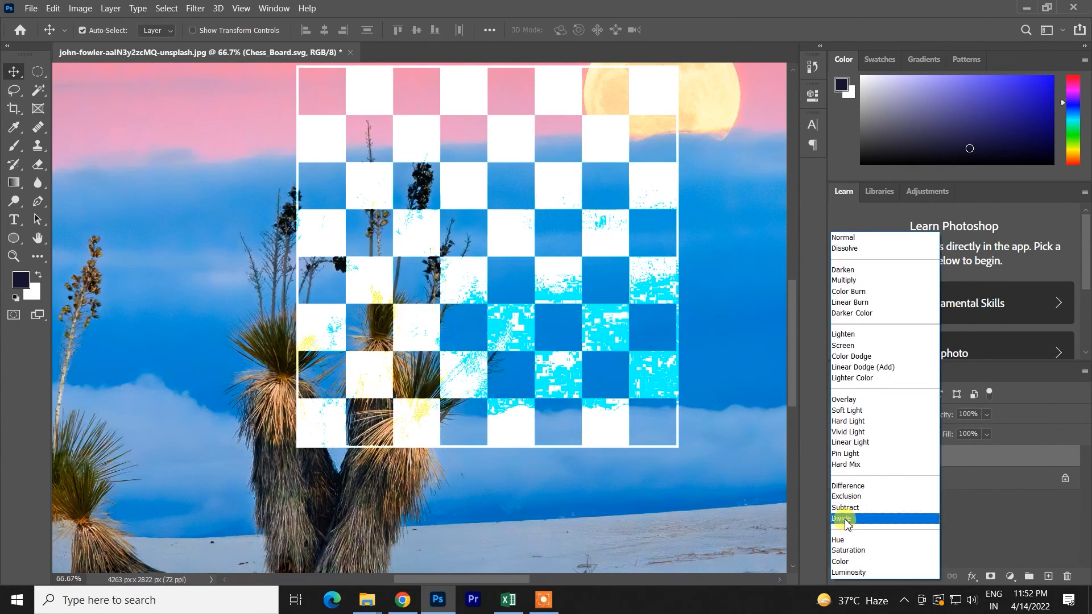
{"action": "left_click", "coordinate": [847, 519]}
{"action": "left_click", "coordinate": [887, 415]}
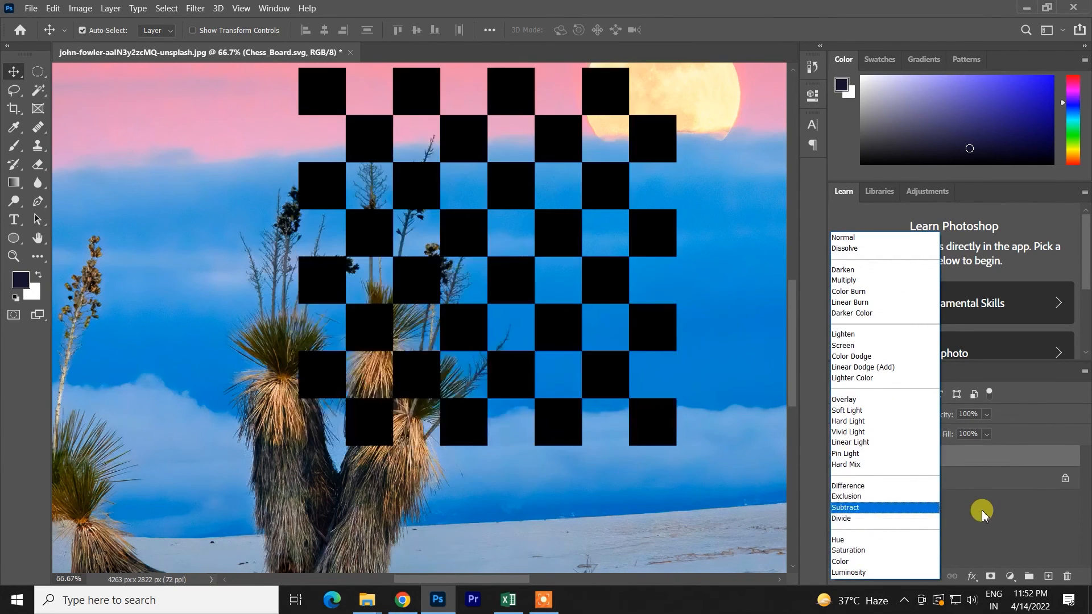
{"action": "left_click", "coordinate": [980, 508]}
- Switch the chessboard's blend mode from Hue to Saturation and move the board over the tall plants beneath the moon
{"action": "left_click", "coordinate": [877, 415]}
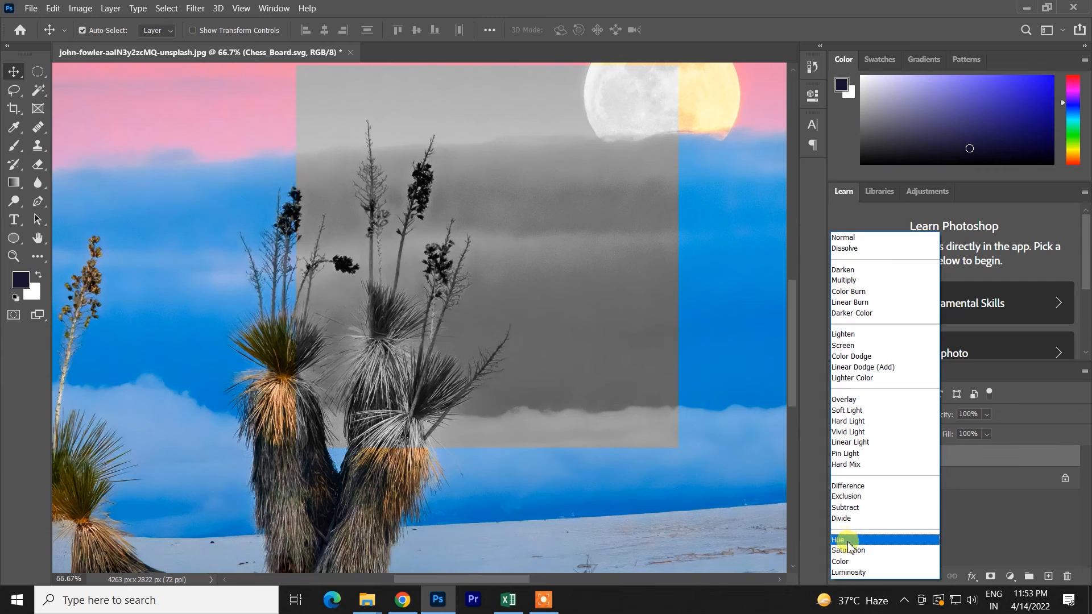
{"action": "left_click", "coordinate": [848, 541]}
{"action": "left_click", "coordinate": [882, 415]}
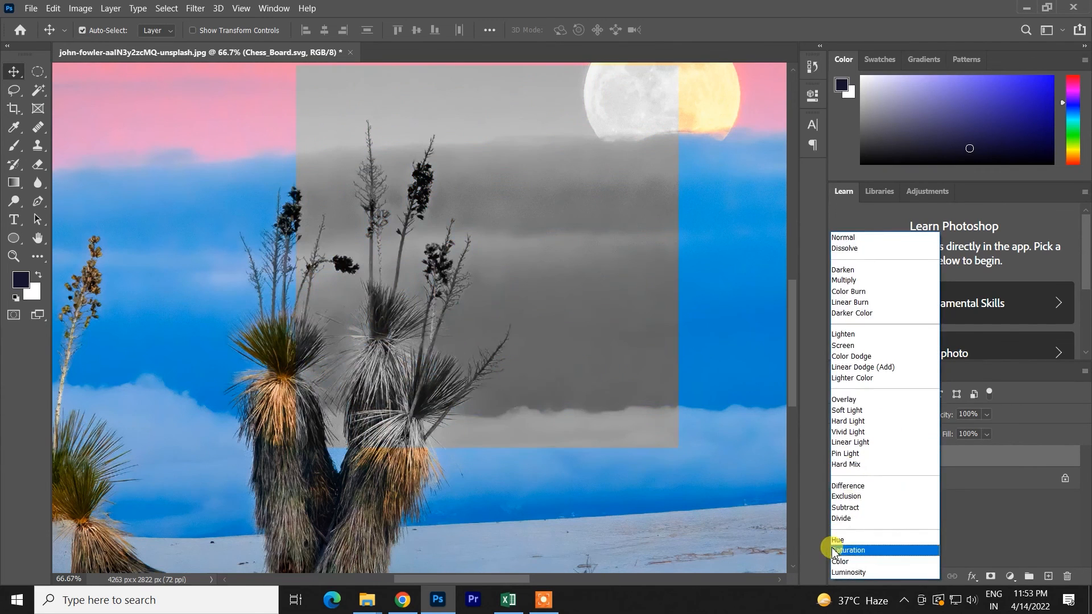
{"action": "left_click", "coordinate": [834, 551]}
{"action": "left_click_drag", "start_coordinate": [606, 277], "coordinate": [481, 332]}
- Scale the chessboard up proportionally to about 229% so the Saturation blend covers the whole photo
{"action": "scroll", "coordinate": [480, 331], "scroll_direction": "down", "scroll_amount": 5}
{"action": "key", "text": "ctrl+t"}
{"action": "scroll", "coordinate": [482, 339], "scroll_direction": "down", "scroll_amount": 4}
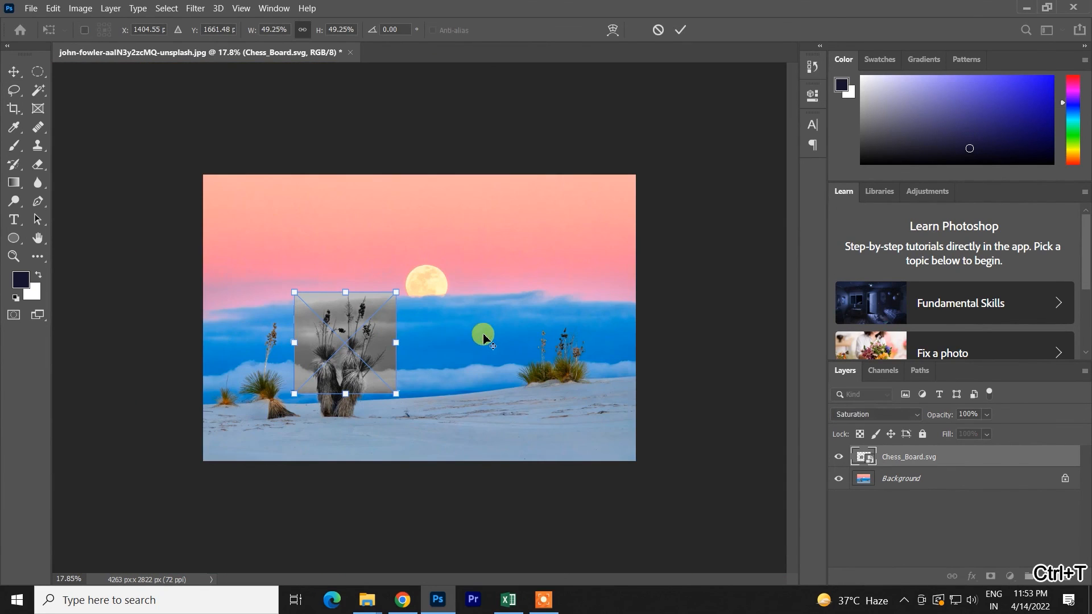
{"action": "left_click_drag", "start_coordinate": [396, 342], "coordinate": [541, 354]}
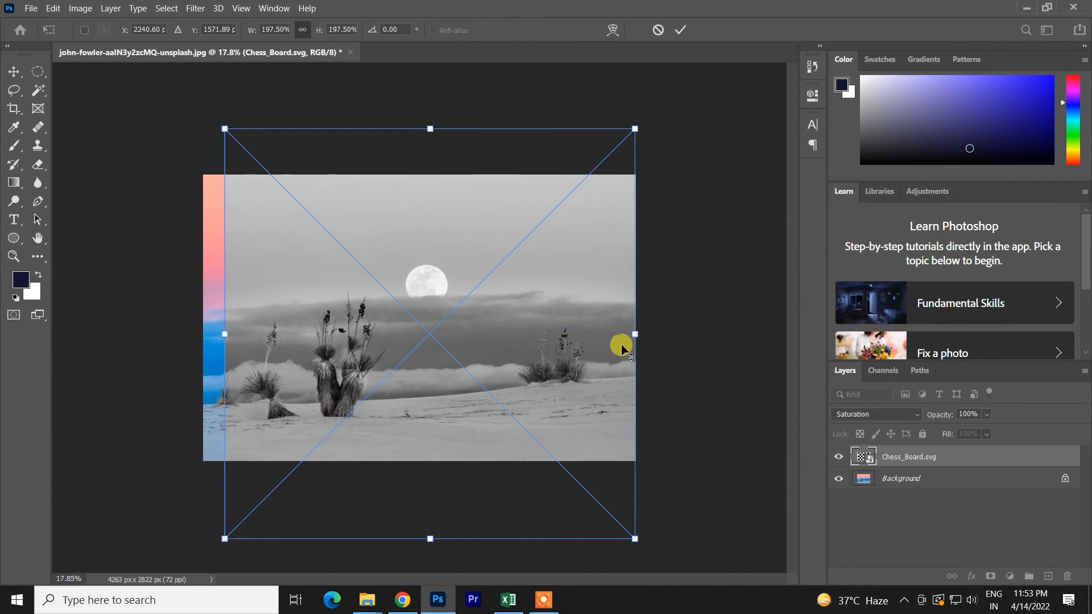
{"action": "left_click_drag", "start_coordinate": [635, 339], "coordinate": [674, 235]}
{"action": "left_click", "coordinate": [681, 27]}
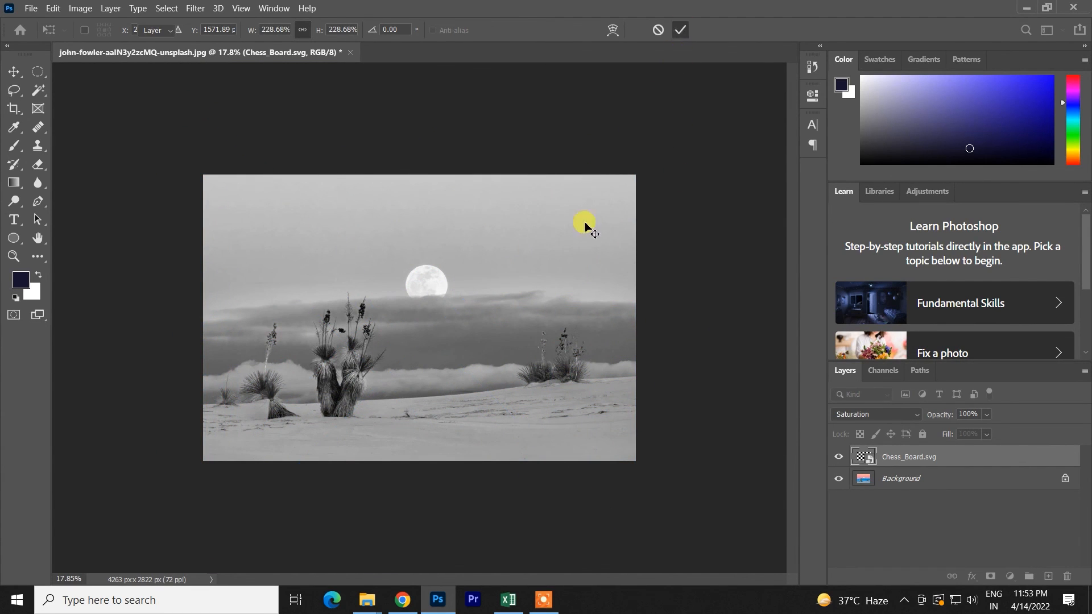
{"action": "left_click_drag", "start_coordinate": [469, 315], "coordinate": [463, 303]}
- Delete the Chess_Board.svg layer and undo back to the chessboard's size before it was enlarged
{"action": "key", "text": "Delete"}
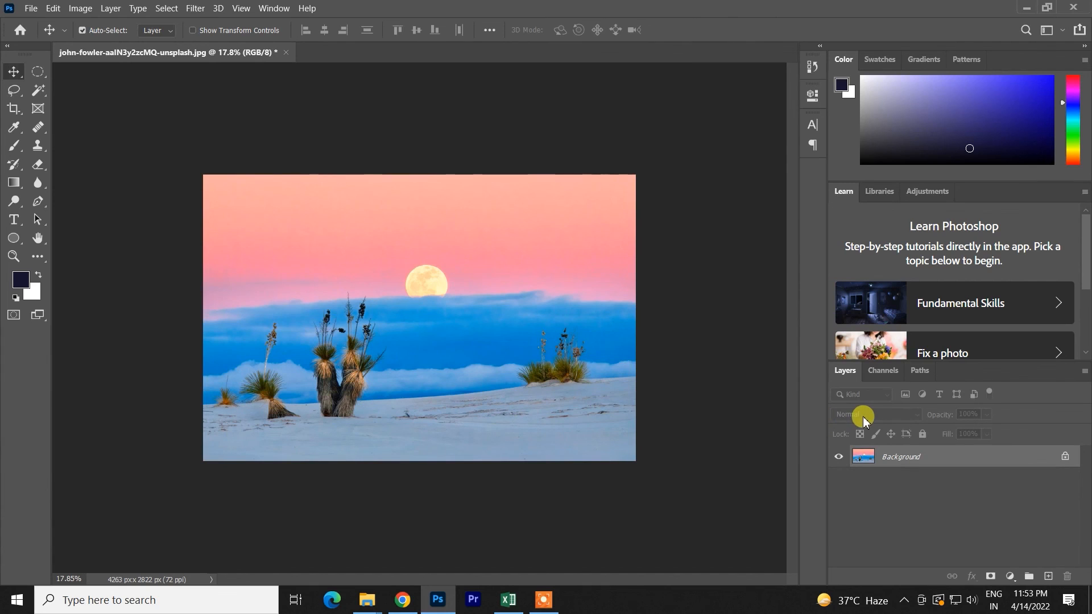
{"action": "key", "text": "ctrl+z"}
{"action": "key", "text": "ctrl+z"}
{"action": "key", "text": "ctrl+z"}
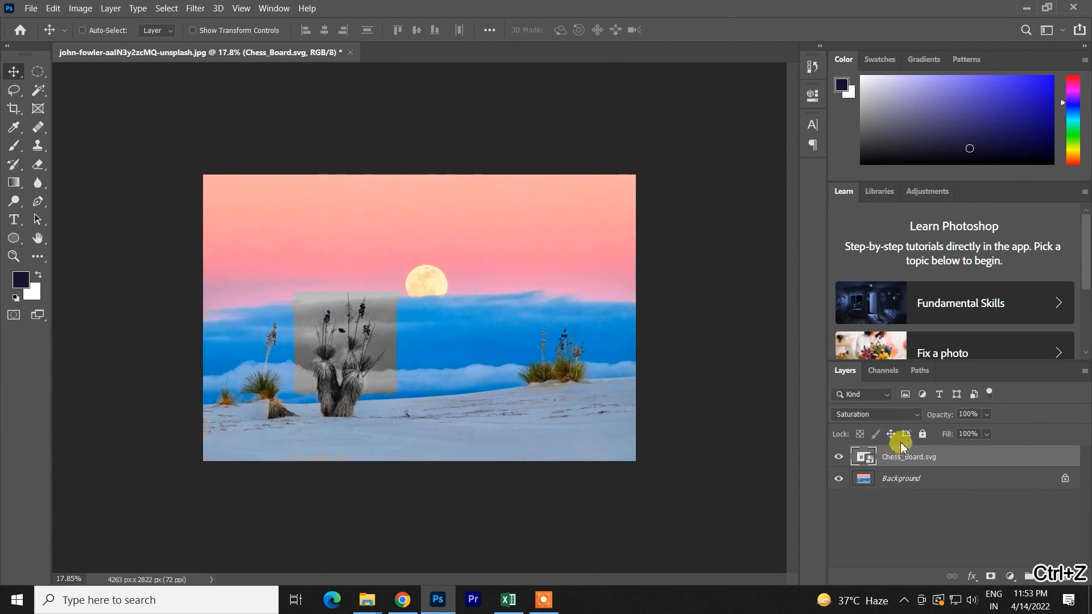
- Open the blend mode choices for the Chess_Board.svg layer
{"action": "left_click", "coordinate": [906, 419]}
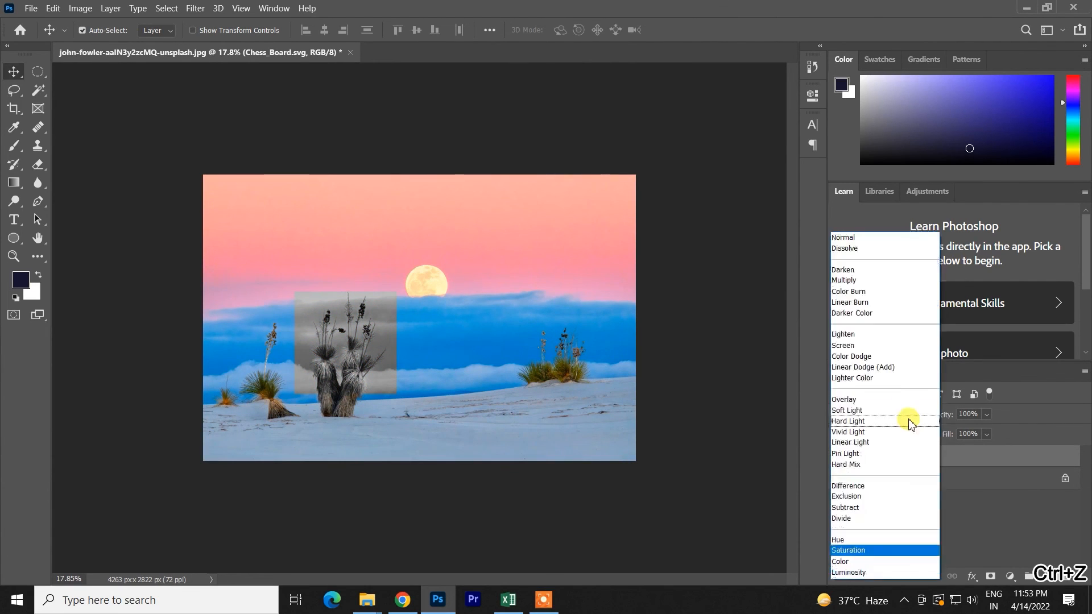